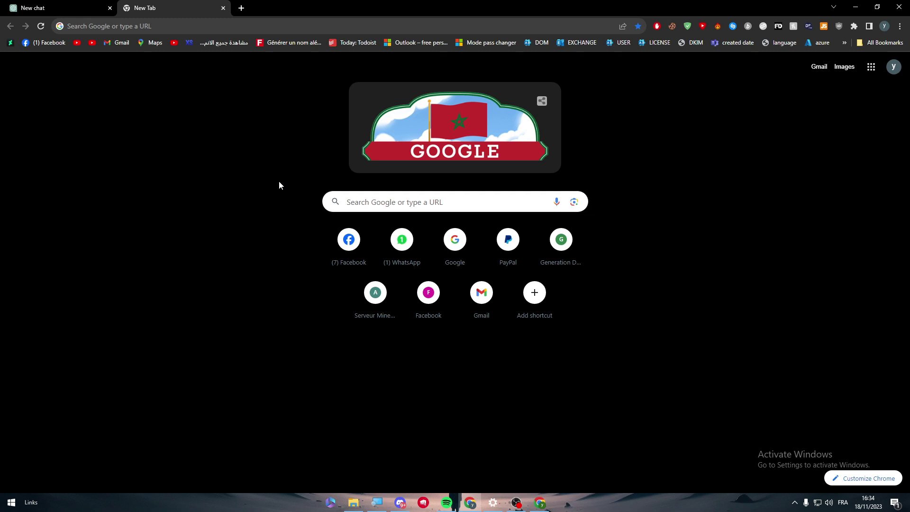
# Step: Google how to connect Deriv to TradingView and open the 'TradingView Implementation for Deriv.com' result
pyautogui.click(214, 28)
pyautogui.write('Connect Deriv To TradingView')
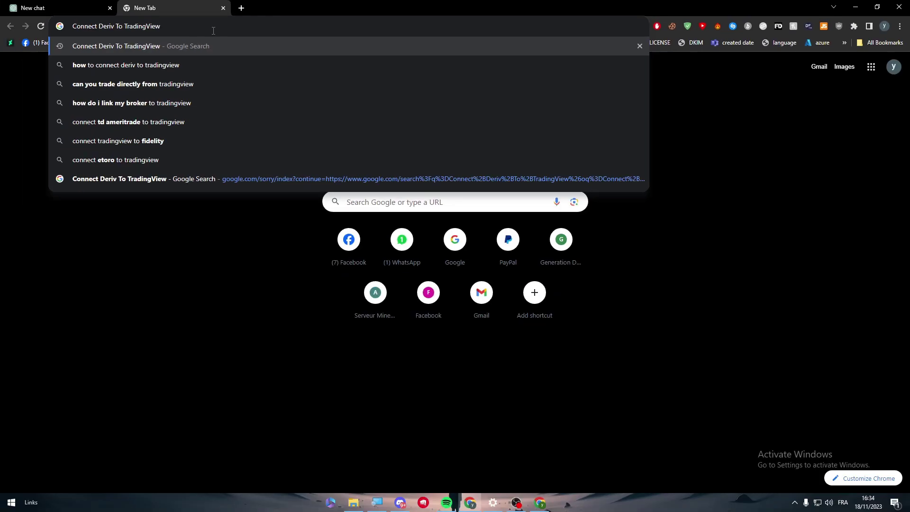
pyautogui.press('Return')
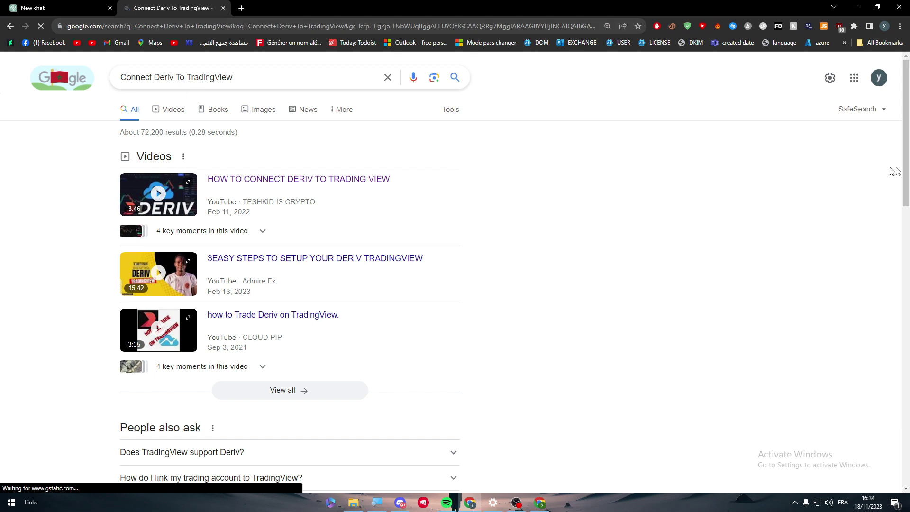
pyautogui.scroll(-8, 893, 171)
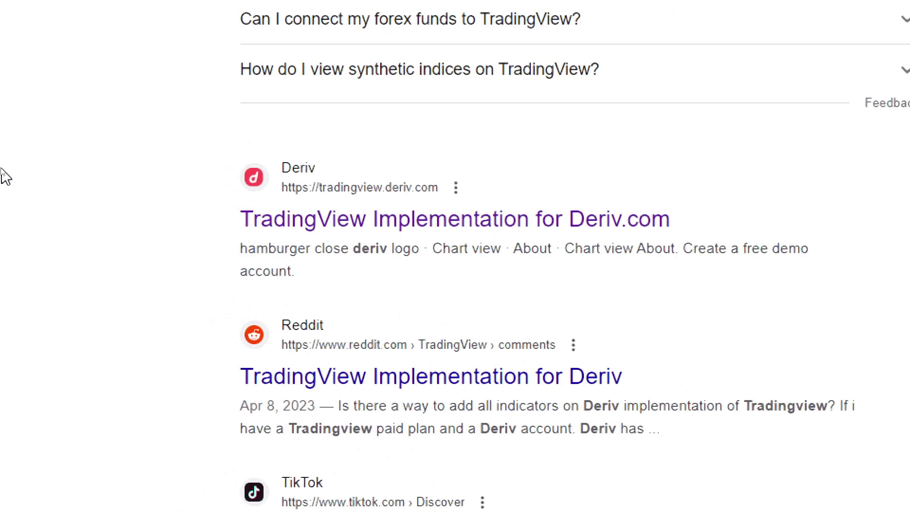
pyautogui.click(491, 234)
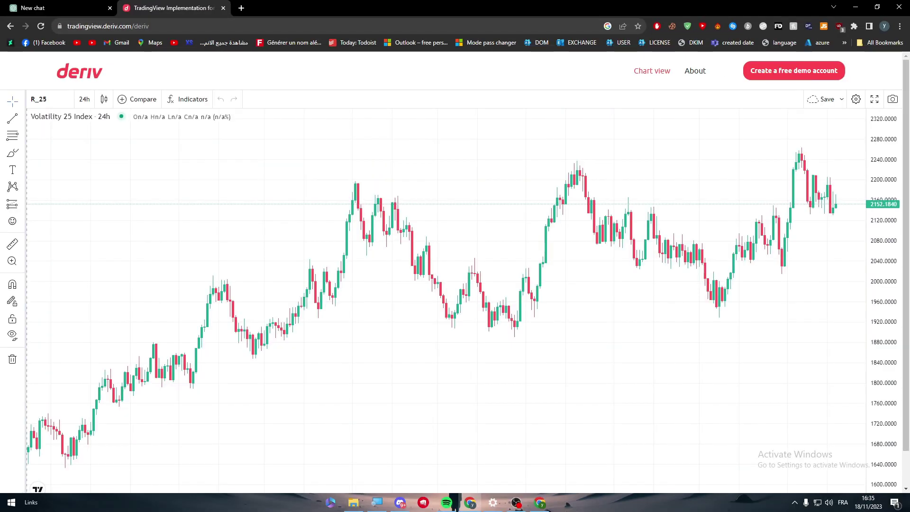
# Step: Go to deriv in a new tab and open the Deriv Trader platform page
pyautogui.click(241, 8)
pyautogui.write('deriv.com')
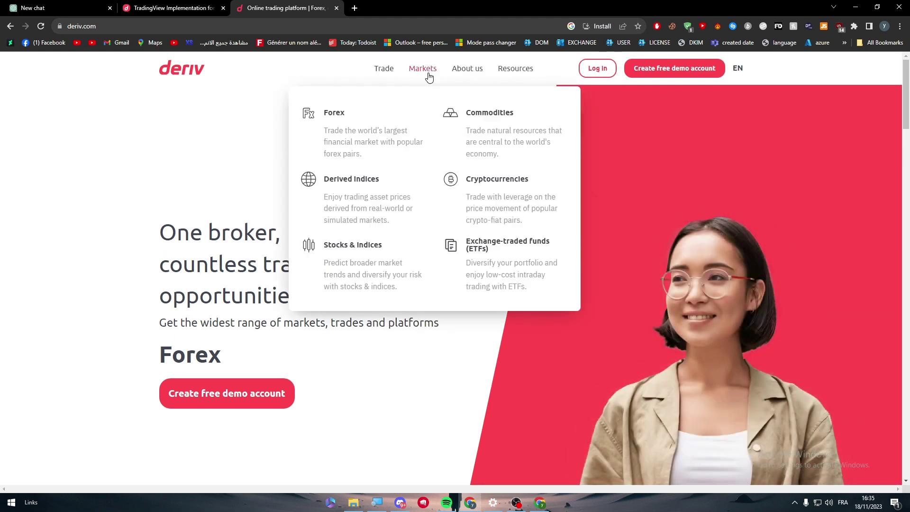
pyautogui.moveTo(373, 72)
pyautogui.click(518, 148)
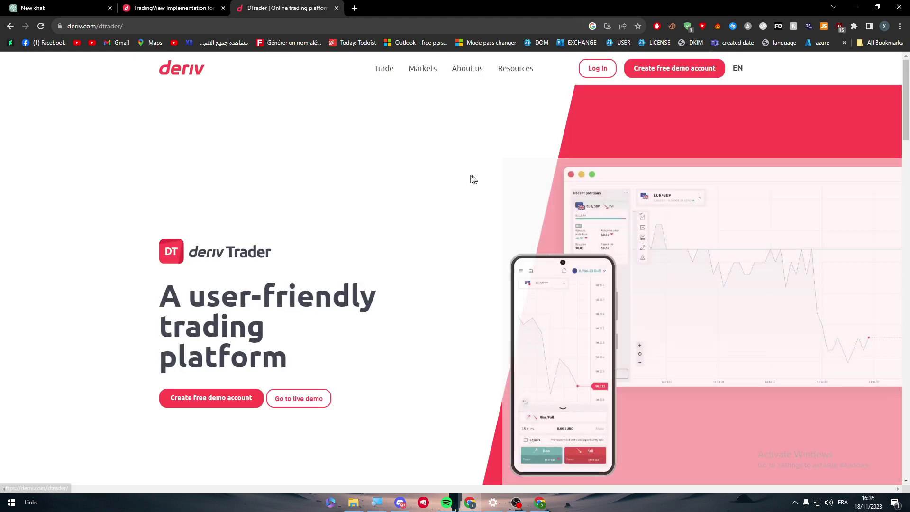
# Step: Open Deriv's Forex markets page and highlight part of the minor pairs list
pyautogui.moveTo(393, 71)
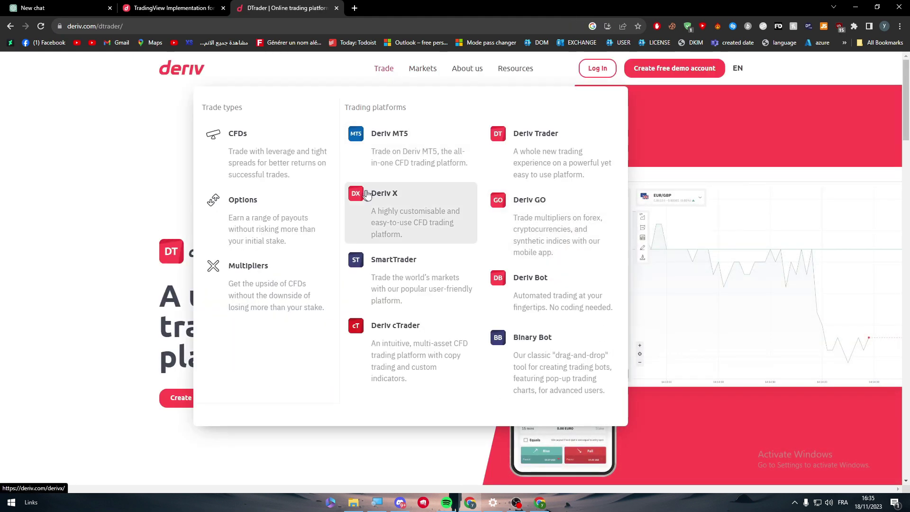
pyautogui.moveTo(422, 72)
pyautogui.click(383, 131)
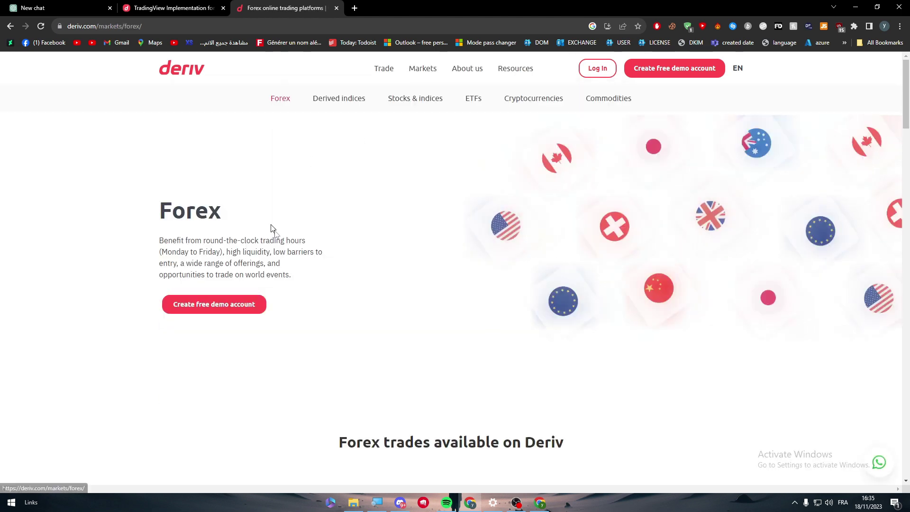
pyautogui.scroll(-12, 454, 195)
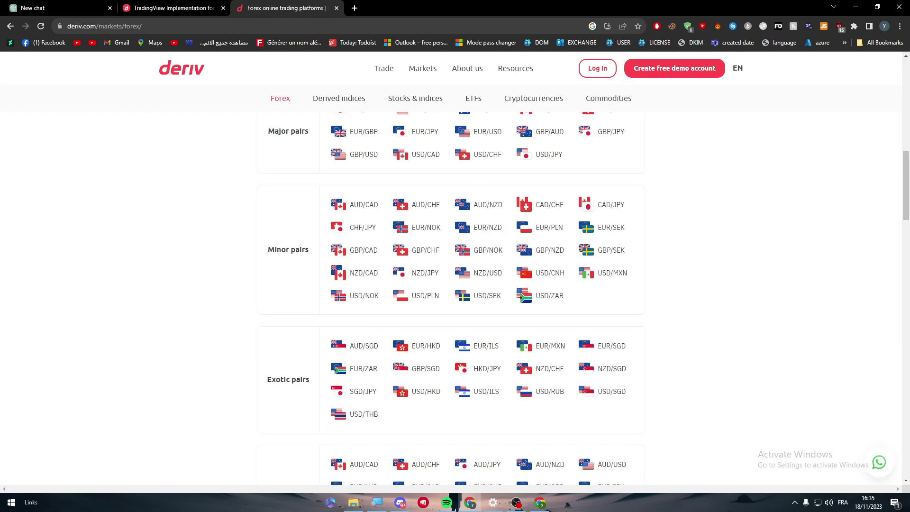
pyautogui.moveTo(364, 250); pyautogui.dragTo(427, 265)
# Step: Open the Derived indices market page and scroll through its synthetic instruments
pyautogui.click(403, 99)
pyautogui.click(362, 99)
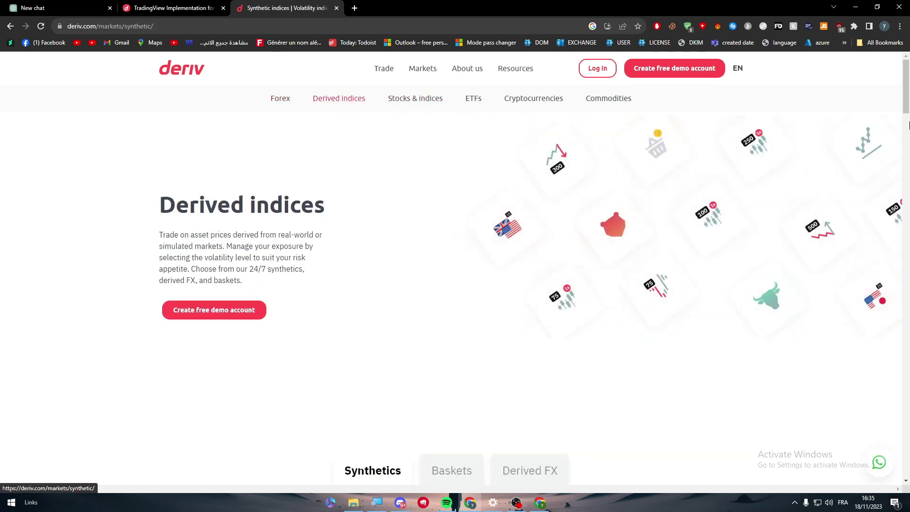
pyautogui.scroll(-20, 884, 251)
pyautogui.scroll(-6, 884, 250)
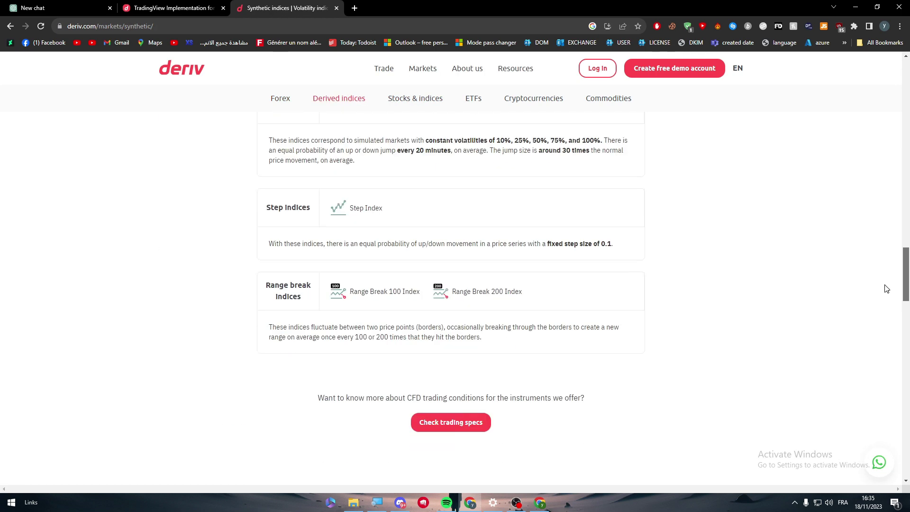
pyautogui.scroll(4, 884, 256)
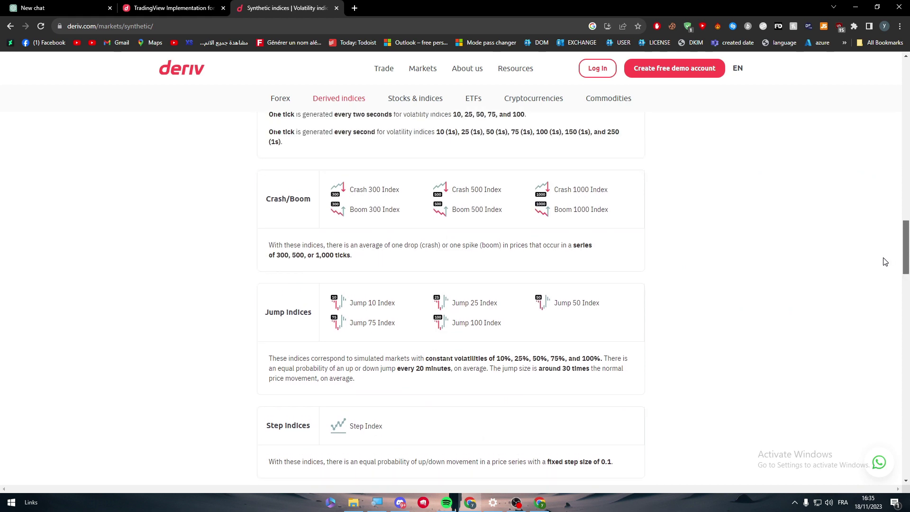
pyautogui.scroll(10, 884, 261)
pyautogui.scroll(-4, 886, 184)
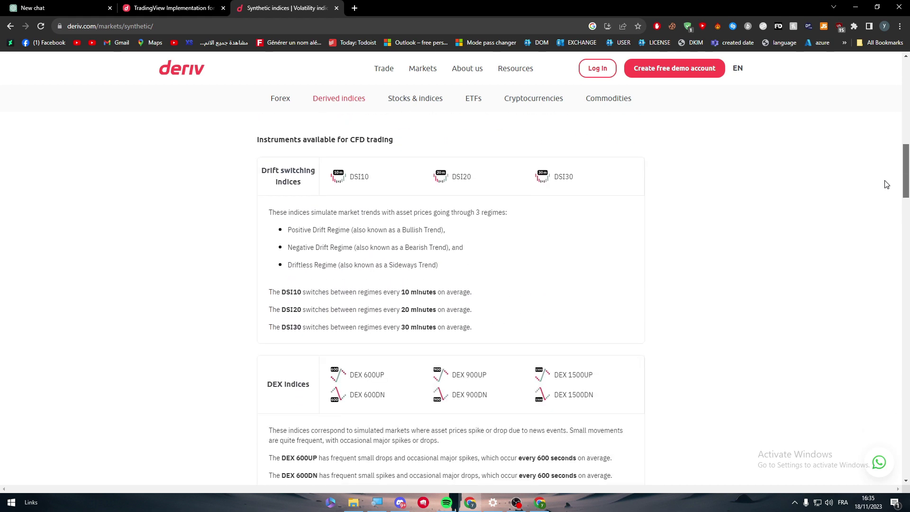
pyautogui.scroll(1, 887, 183)
pyautogui.scroll(6, 886, 180)
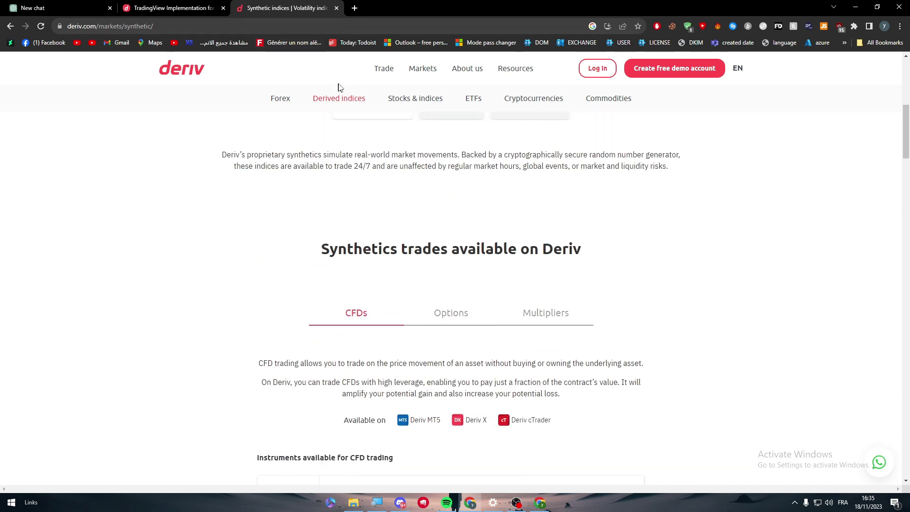
# Step: Search 'deriv analytics' in a new tab and switch to image results
pyautogui.click(354, 9)
pyautogui.write('de')
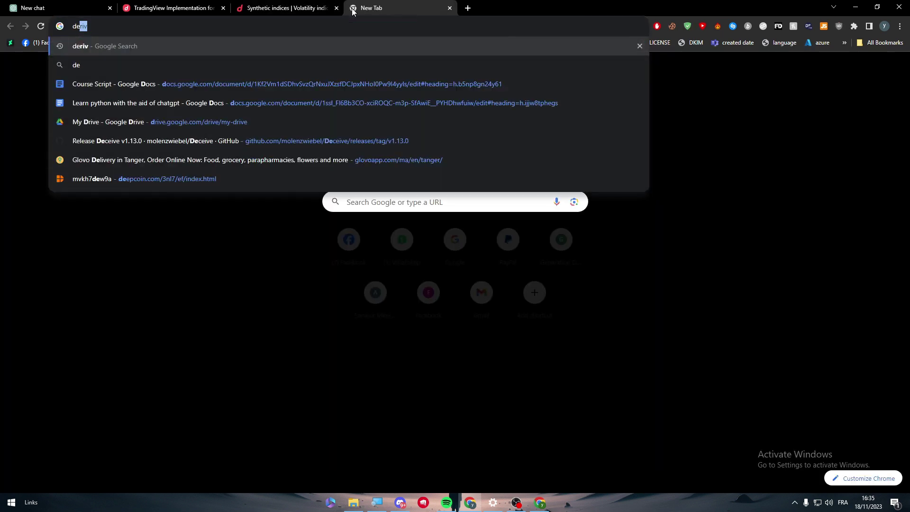
pyautogui.write('riv analytics')
pyautogui.press('Return')
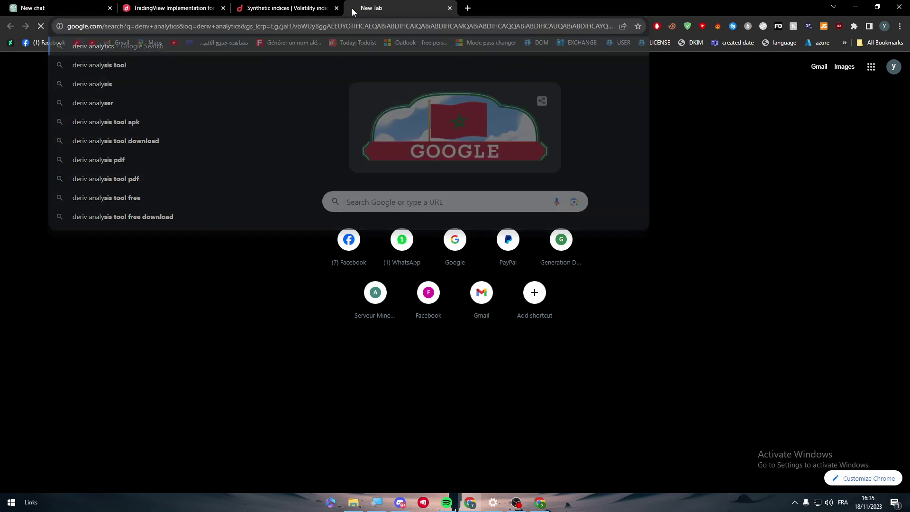
pyautogui.click(174, 110)
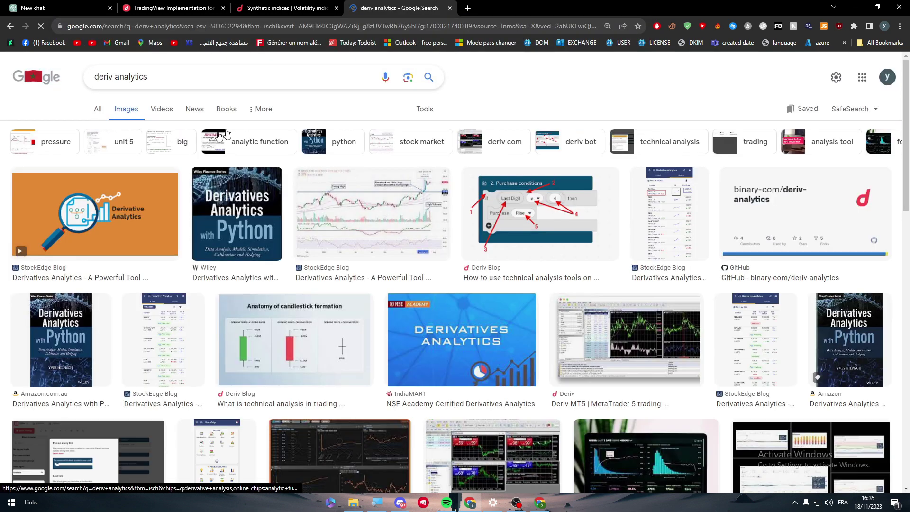
# Step: Preview the StockEdge, TradingView and Deriv MT5 images, then enter 'trading view' as the new search
pyautogui.click(370, 208)
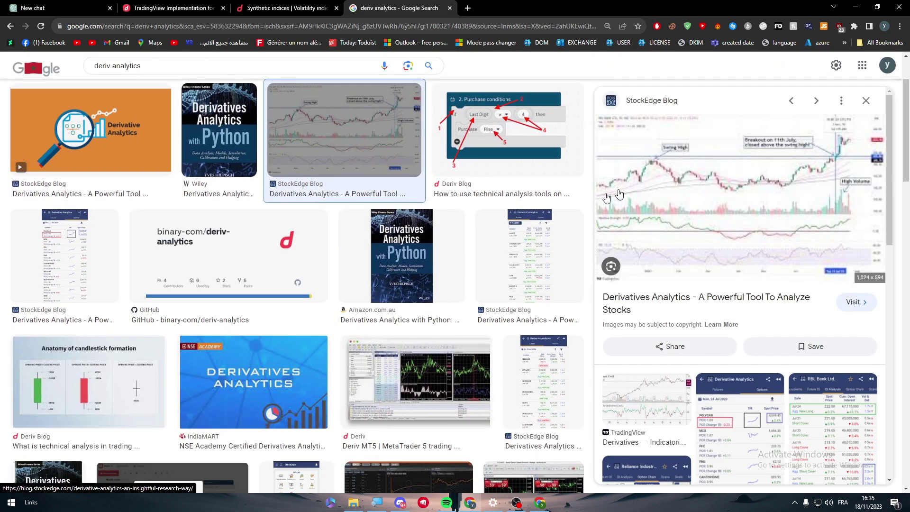
pyautogui.click(646, 400)
pyautogui.click(416, 382)
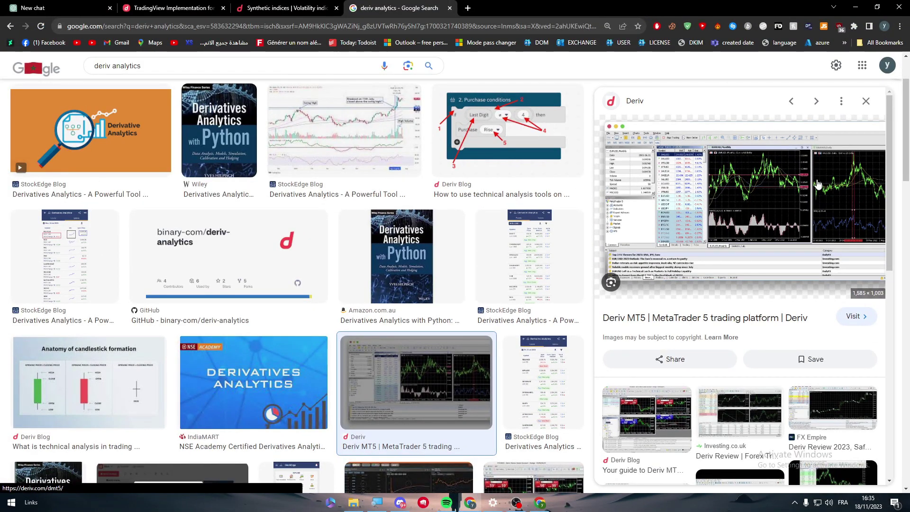
pyautogui.click(344, 130)
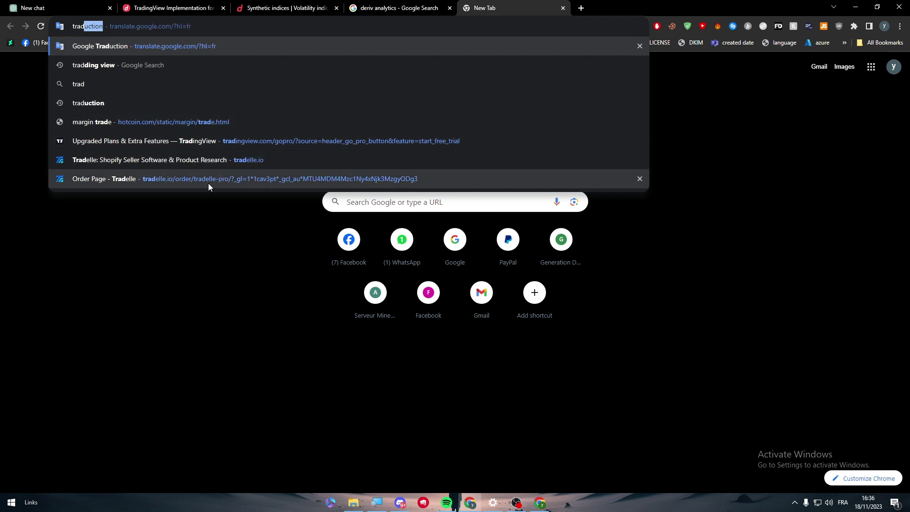
pyautogui.write('ing view')
# Step: Search 'trading view', open the TradingView homepage and go to the Nikkei 225 index page
pyautogui.press('Return')
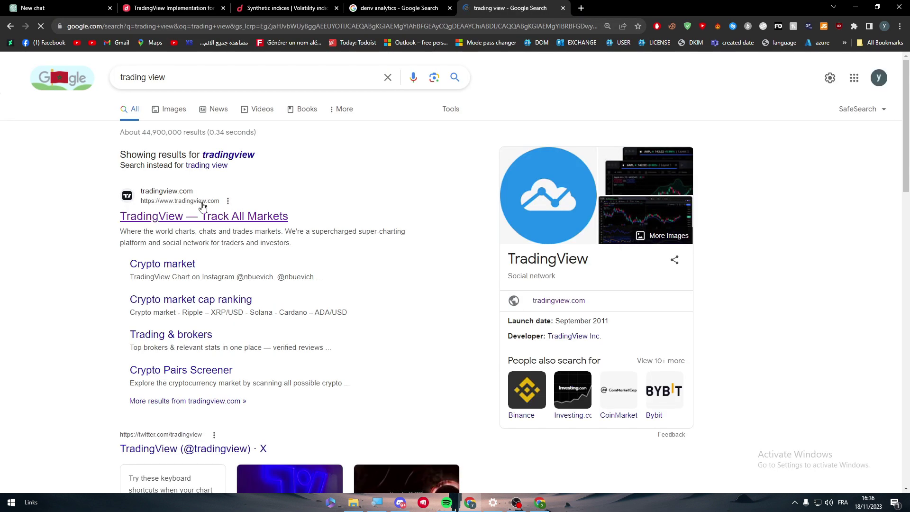
pyautogui.click(204, 214)
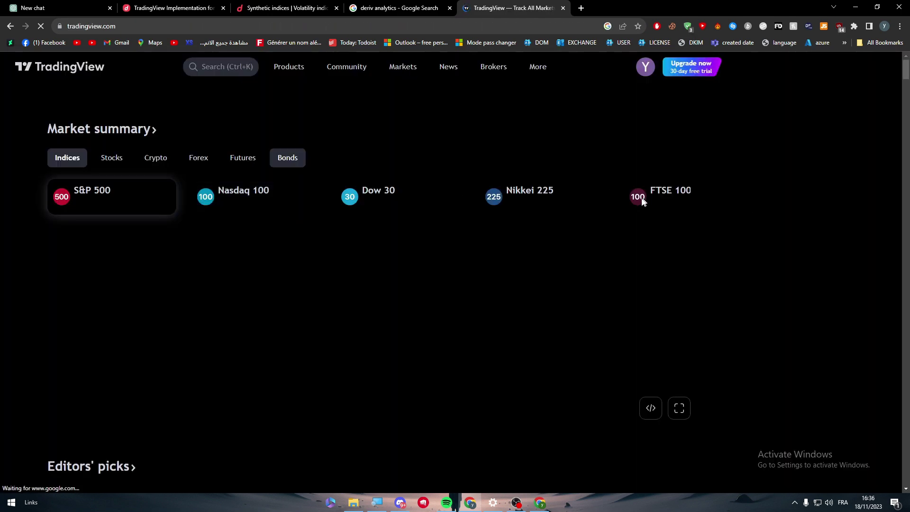
pyautogui.scroll(-3, 908, 78)
pyautogui.scroll(2, 633, 109)
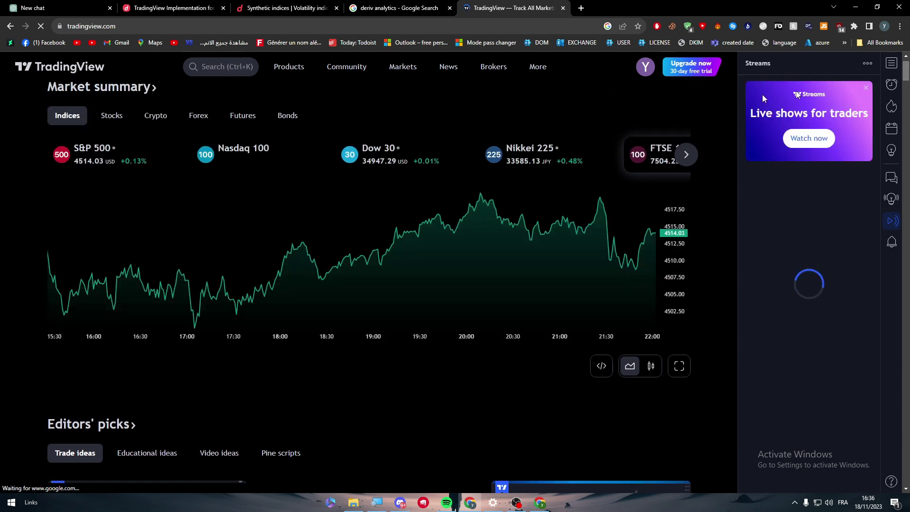
pyautogui.click(523, 154)
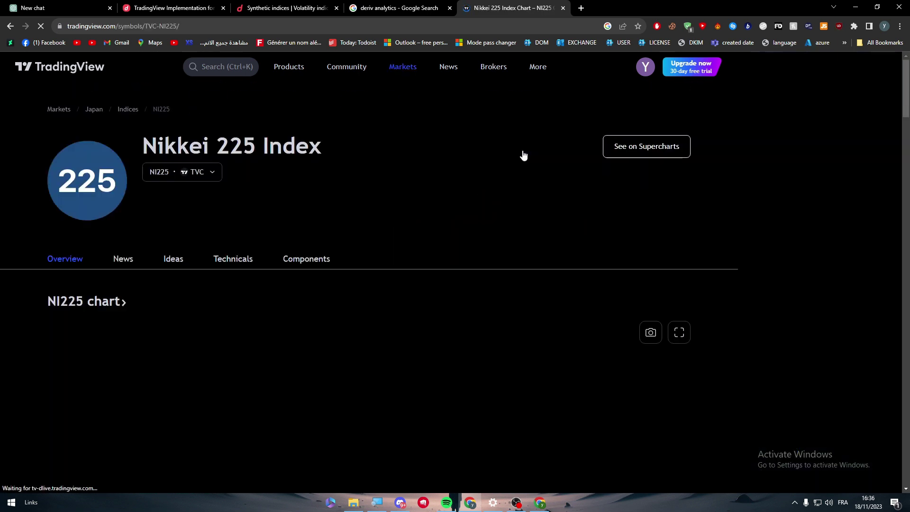
# Step: Show the Nikkei 225 chart as candlesticks over the 5 days range
pyautogui.scroll(-5, 621, 227)
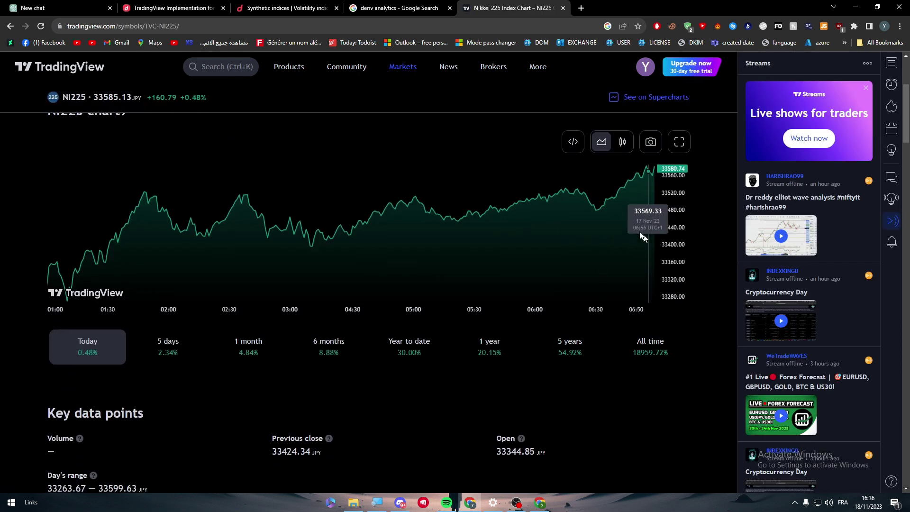
pyautogui.click(620, 143)
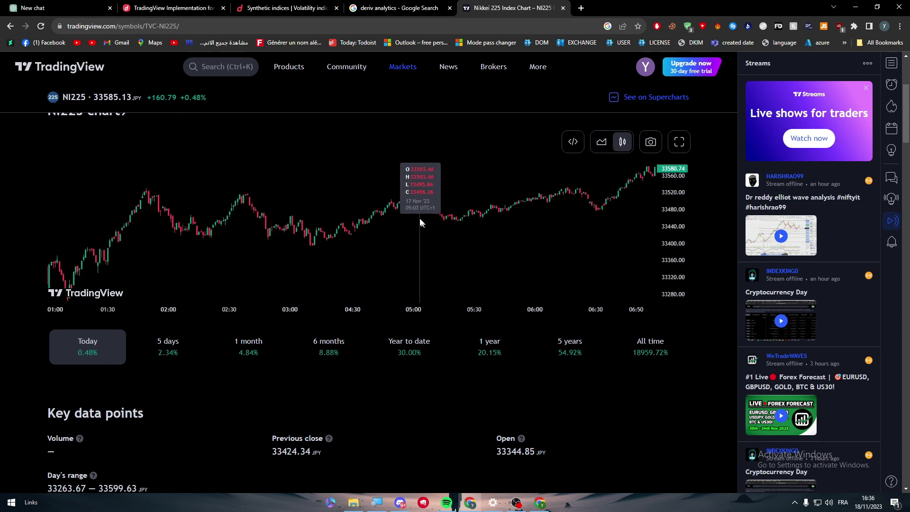
pyautogui.click(160, 360)
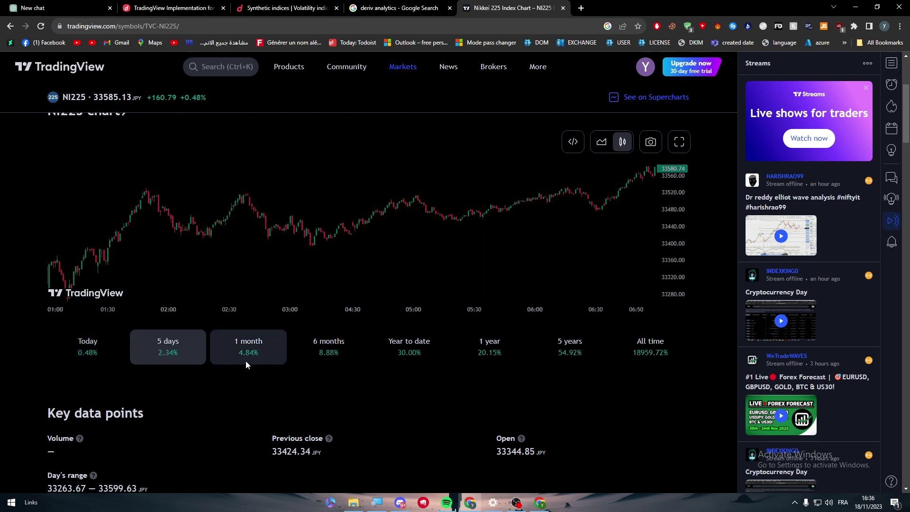
pyautogui.click(245, 360)
pyautogui.click(314, 360)
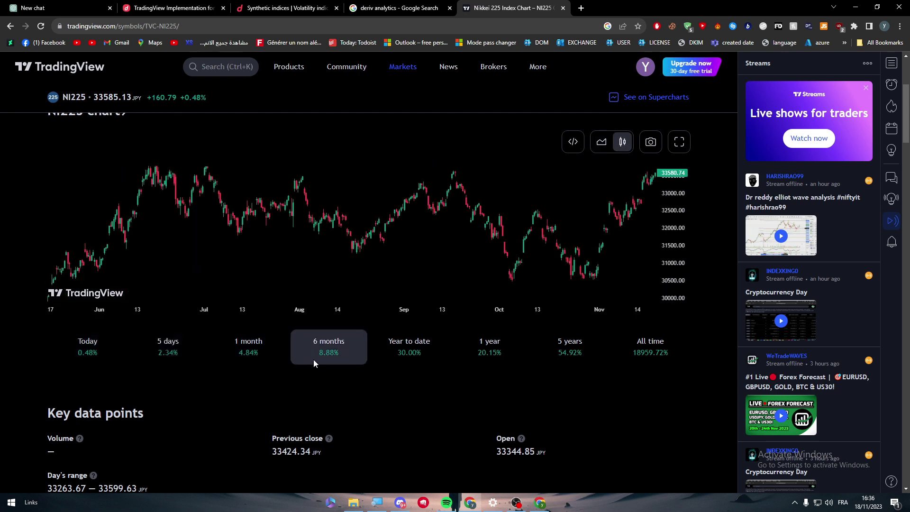
pyautogui.click(273, 358)
pyautogui.click(171, 354)
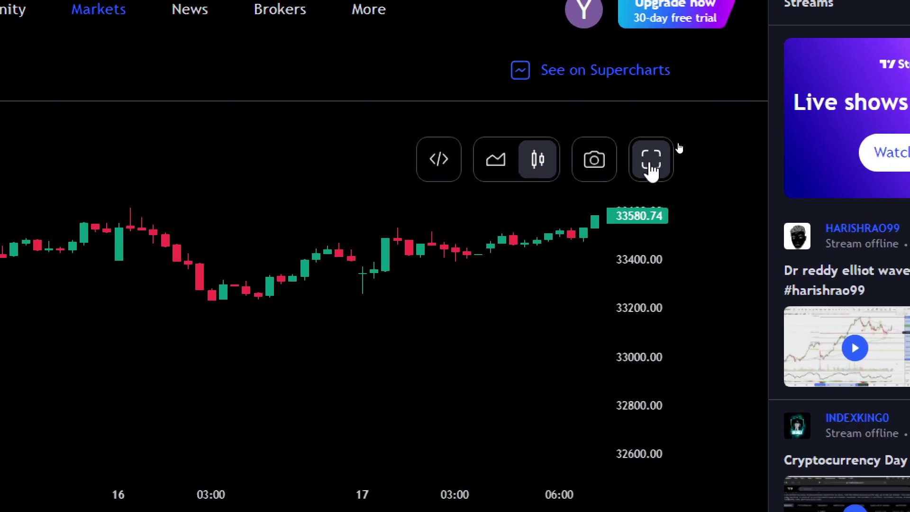
# Step: Open the full Nikkei 225 chart and delete both cyan curve drawings
pyautogui.click(651, 166)
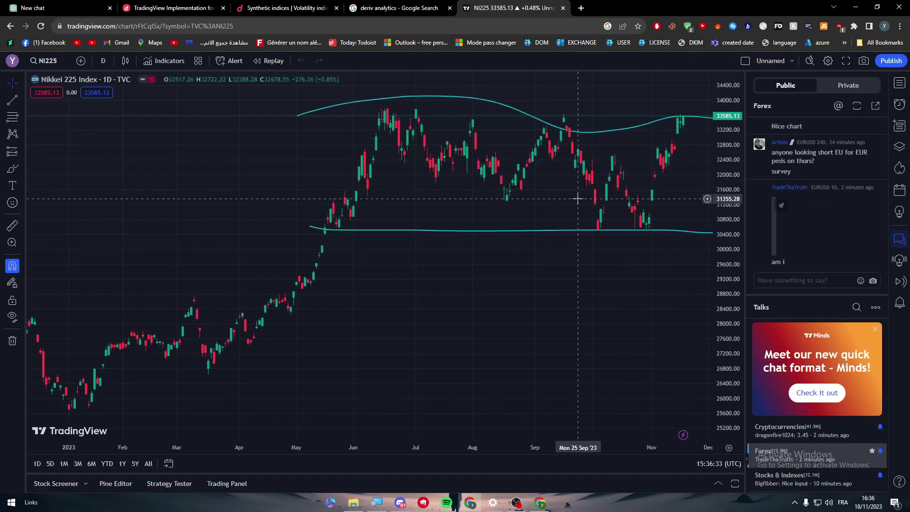
pyautogui.click(606, 134)
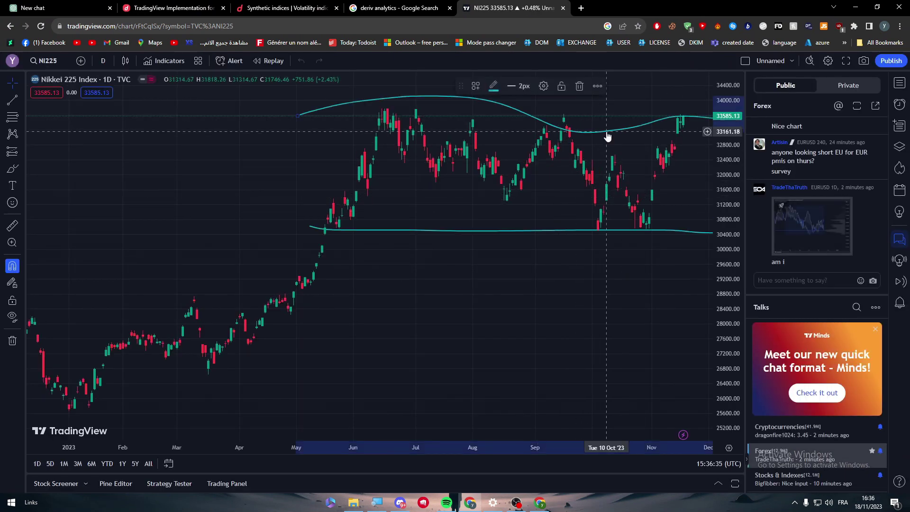
pyautogui.press('Delete')
pyautogui.click(562, 230)
pyautogui.press('Delete')
# Step: Pan toward recent candles, glance at Deriv's synthetic indices tab, then return to NI225
pyautogui.moveTo(563, 265); pyautogui.dragTo(629, 287)
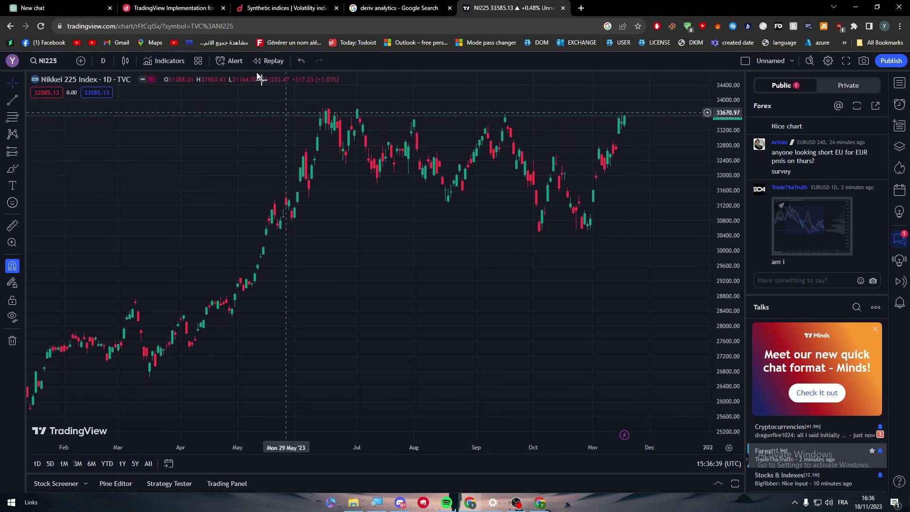
pyautogui.click(307, 8)
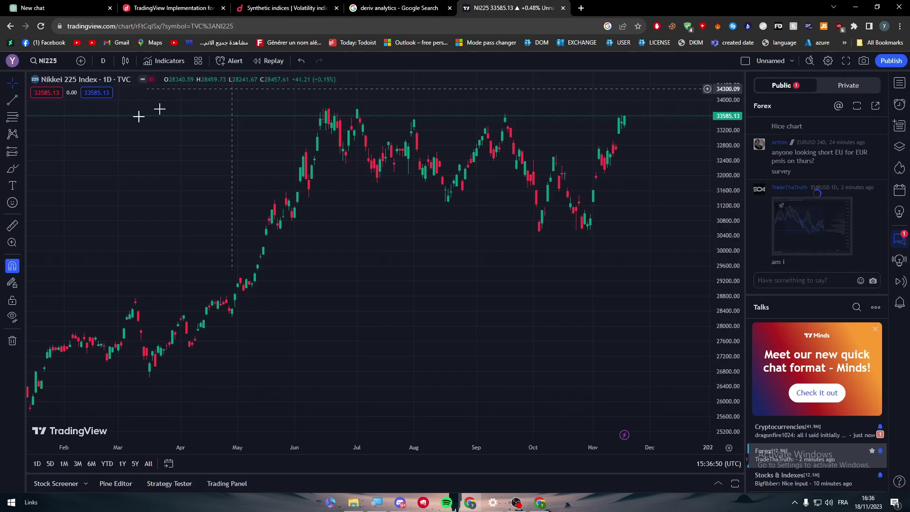
pyautogui.click(512, 8)
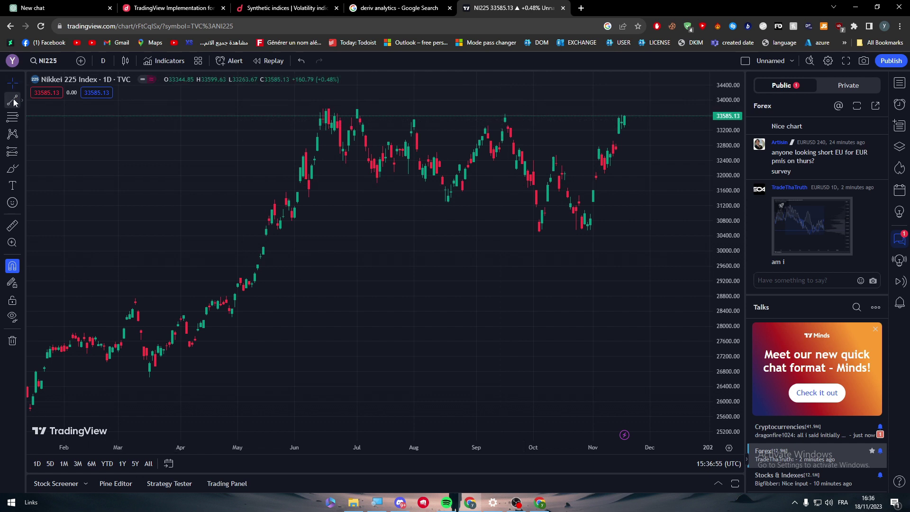
# Step: Draw a trend line near 30,500 from the October lows back to May, then check the Deriv tabs
pyautogui.click(668, 232)
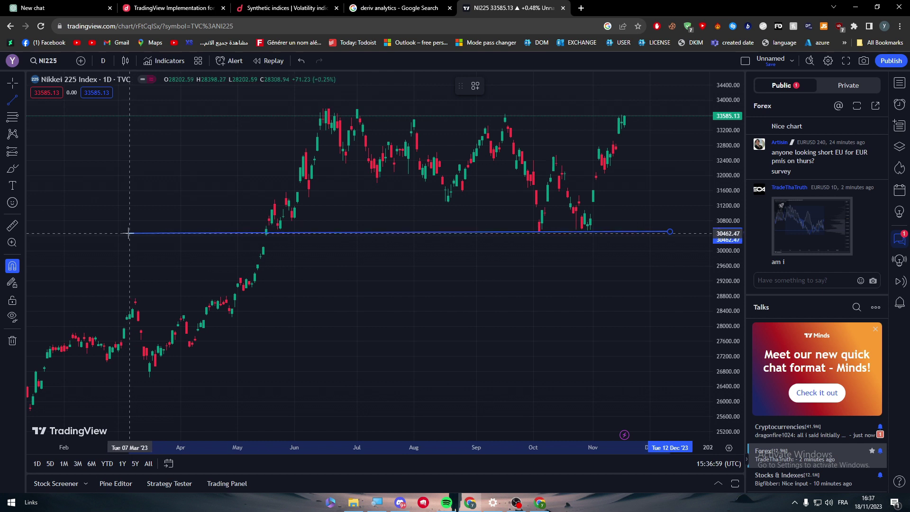
pyautogui.click(243, 229)
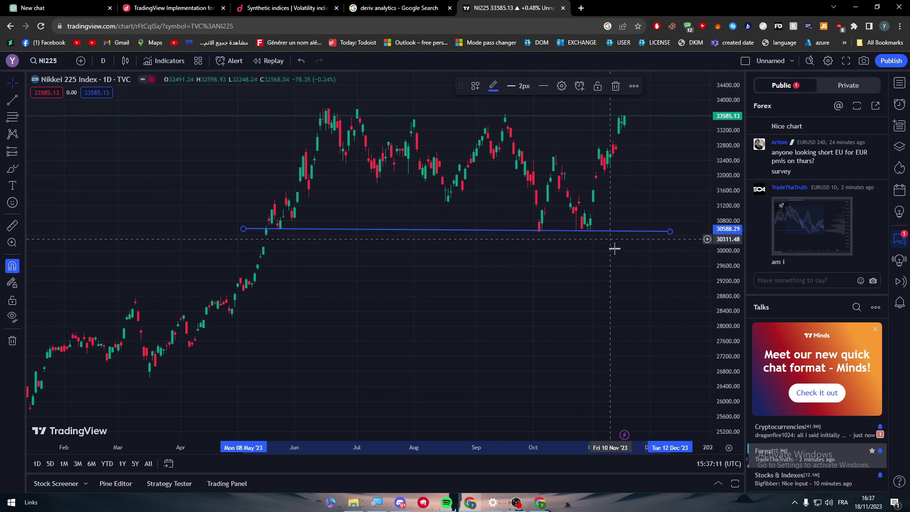
pyautogui.click(228, 5)
pyautogui.click(271, 9)
pyautogui.click(501, 3)
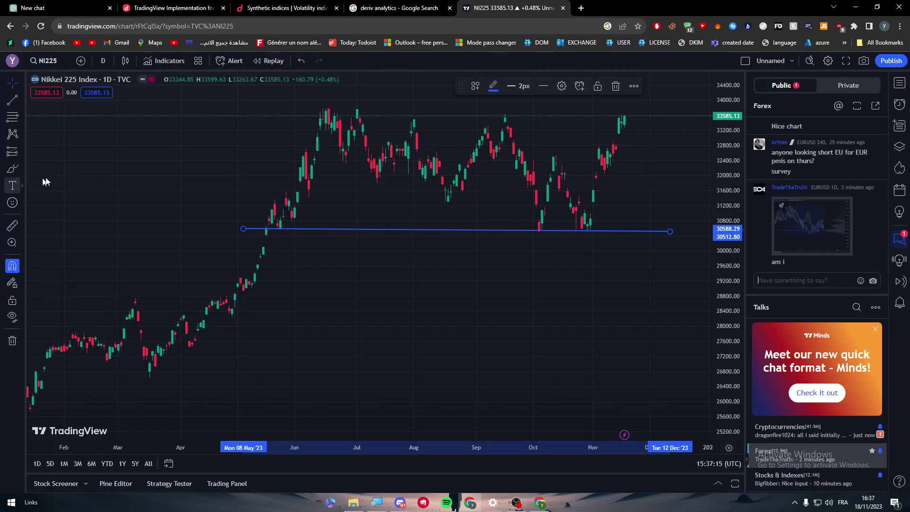
# Step: Draw a Fib retracement on Nikkei, dragging its anchors to about 33,671 and 28,802
pyautogui.click(192, 104)
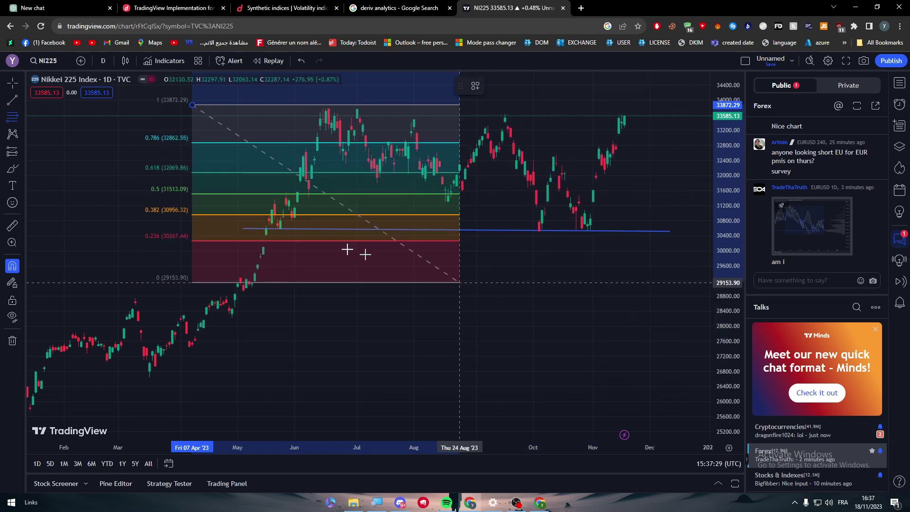
pyautogui.click(684, 409)
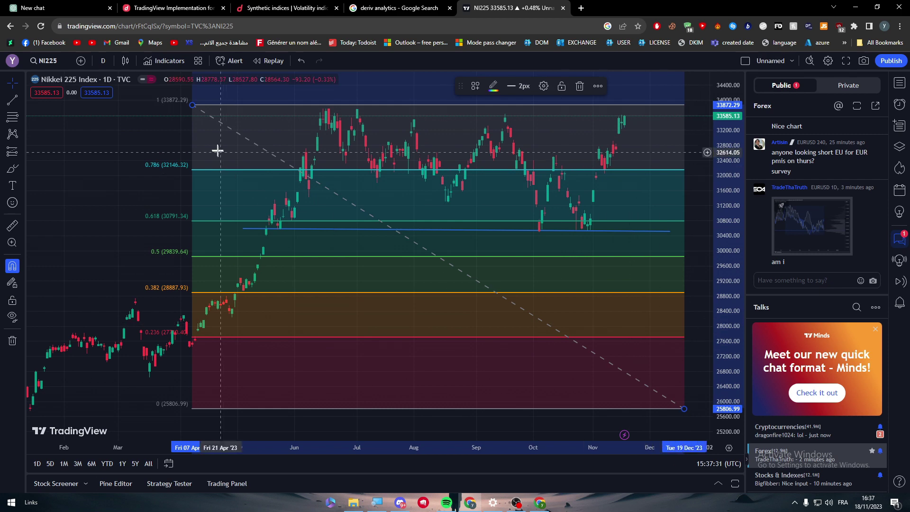
pyautogui.moveTo(192, 105); pyautogui.dragTo(190, 114)
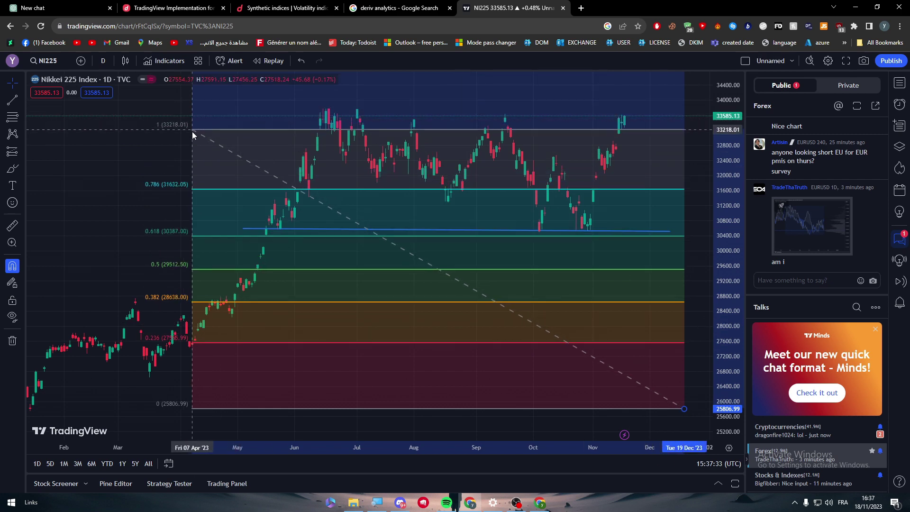
pyautogui.moveTo(193, 136)
pyautogui.mouseDown()
pyautogui.moveTo(196, 153)
pyautogui.moveTo(198, 110)
pyautogui.mouseUp()
pyautogui.moveTo(684, 407); pyautogui.dragTo(675, 296)
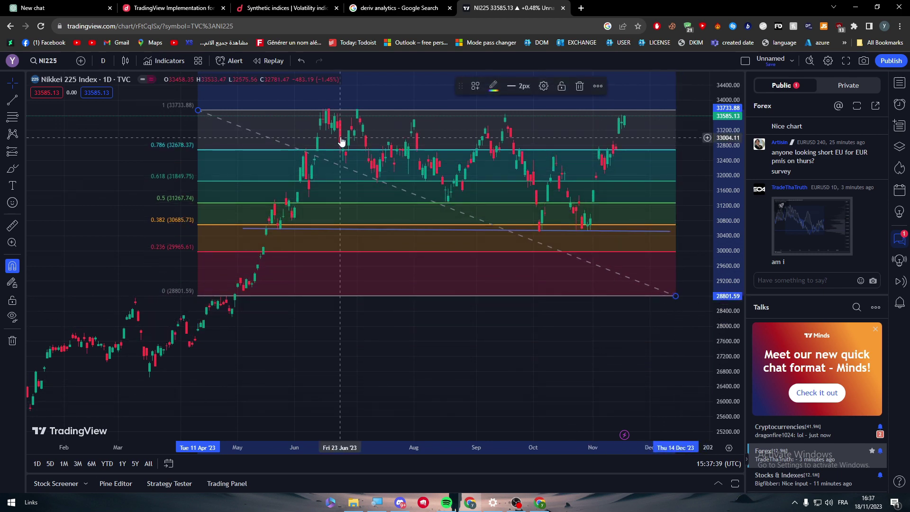
# Step: Shift the retracement lower, undo away the blue support line, and switch to the Deriv chart
pyautogui.moveTo(341, 186); pyautogui.dragTo(339, 228)
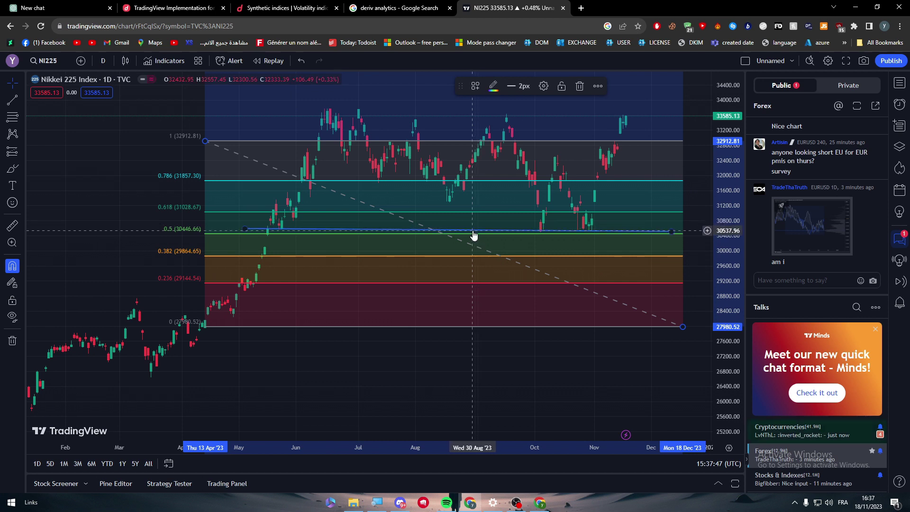
pyautogui.hotkey('ctrl', 'z')
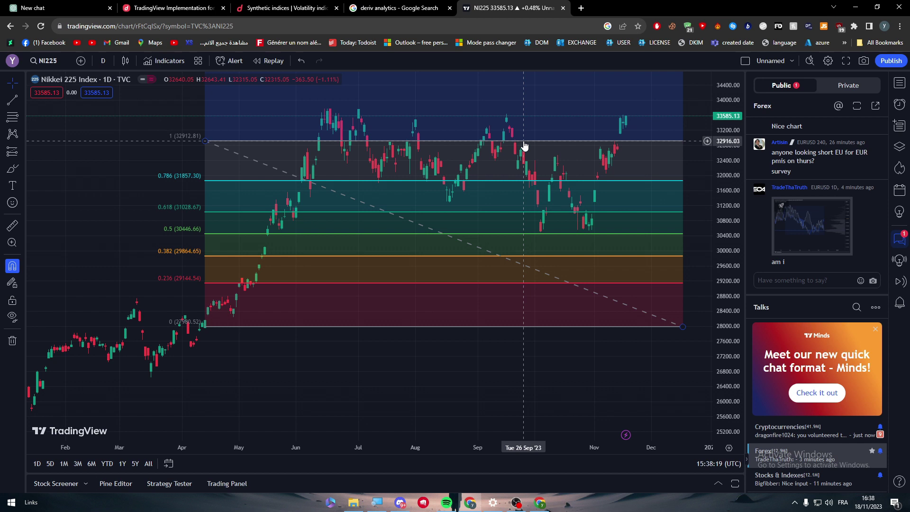
pyautogui.click(173, 8)
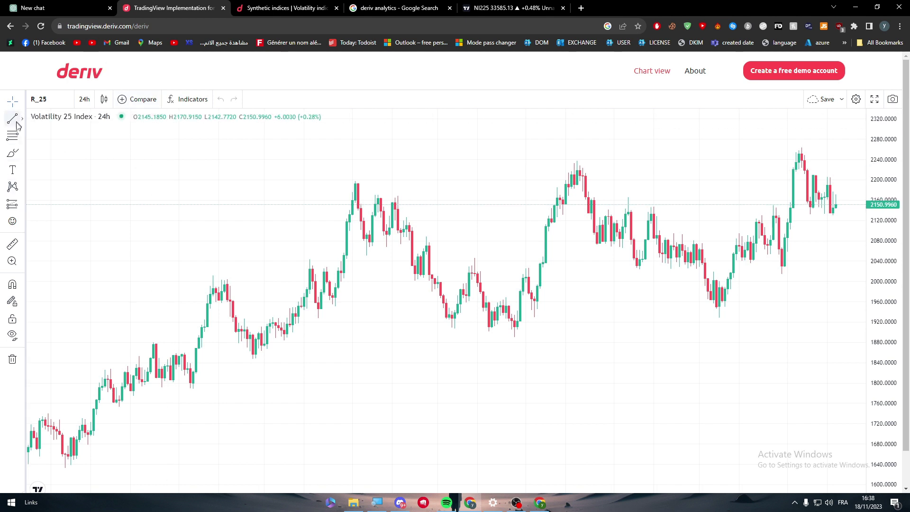
# Step: Draw a Fib retracement on Volatility 25 and drag it so level 1 sits at 2176.58
pyautogui.click(440, 125)
pyautogui.click(864, 397)
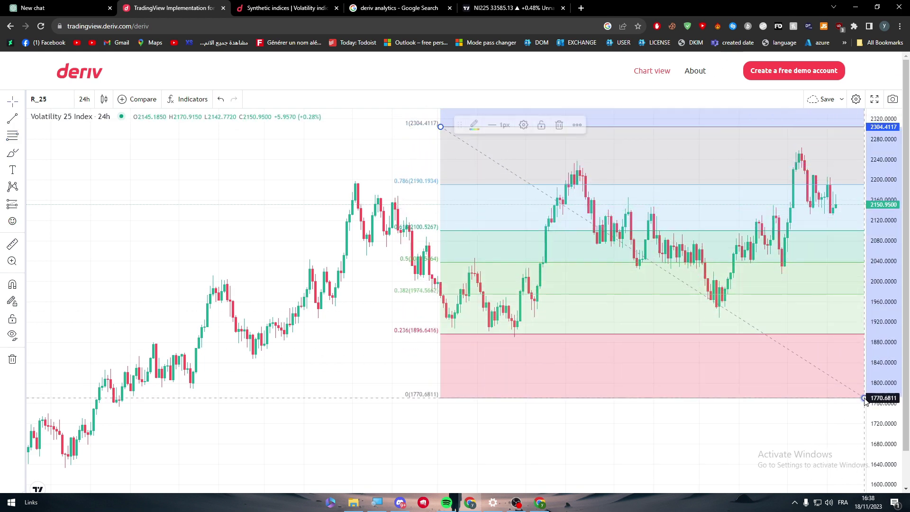
pyautogui.moveTo(730, 190); pyautogui.dragTo(734, 228)
pyautogui.click(221, 143)
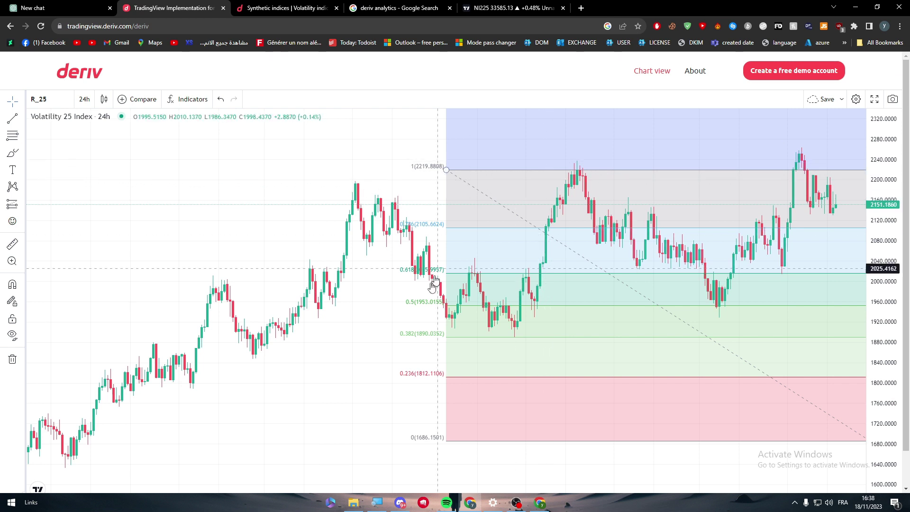
pyautogui.moveTo(513, 310); pyautogui.dragTo(471, 332)
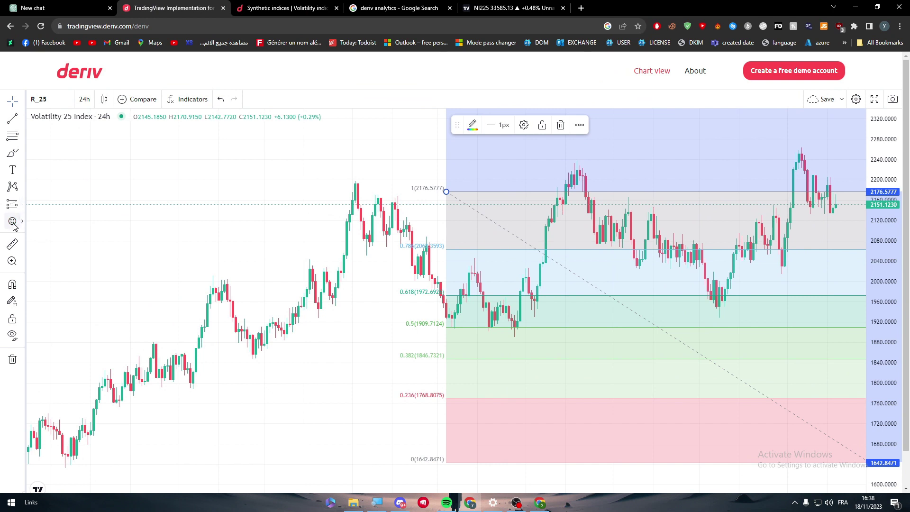
# Step: Place a smiley sticker on the Volatility 25 chart, color it yellow and move it lower
pyautogui.click(13, 223)
pyautogui.click(160, 185)
pyautogui.moveTo(213, 230); pyautogui.dragTo(263, 225)
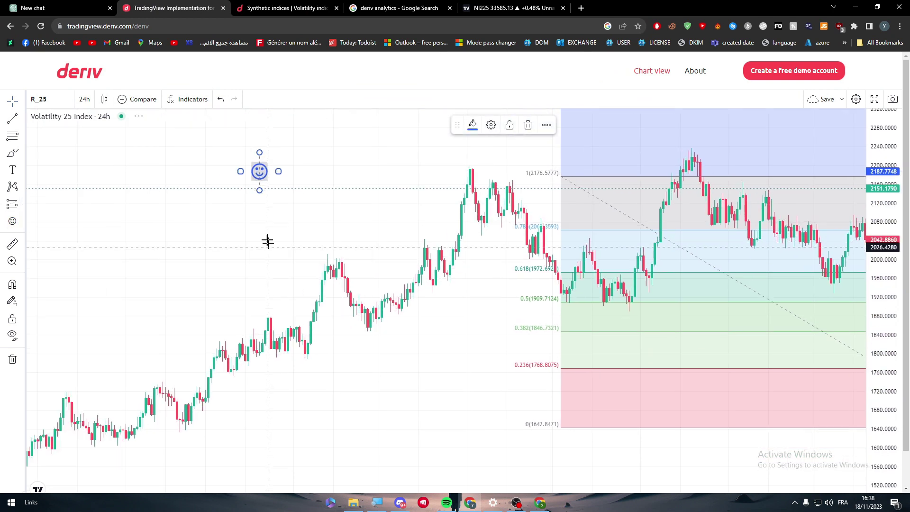
pyautogui.click(473, 125)
pyautogui.click(497, 184)
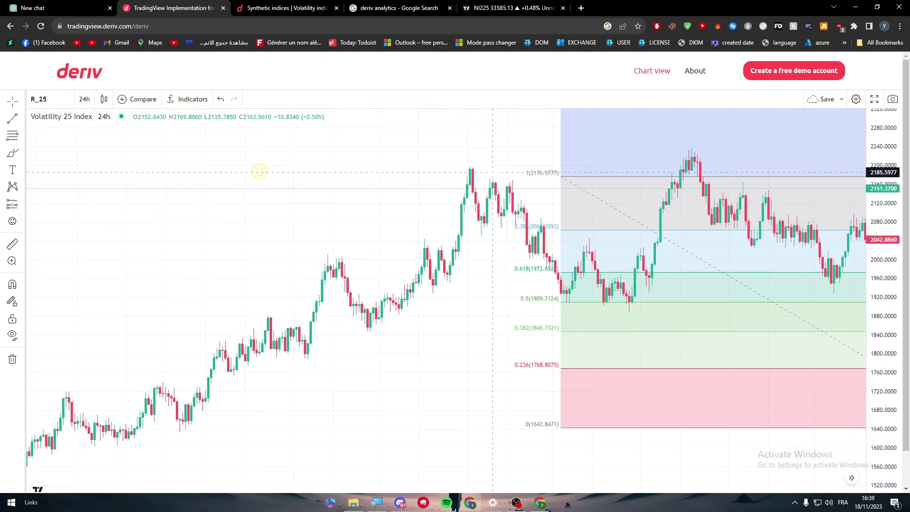
pyautogui.moveTo(260, 178); pyautogui.dragTo(404, 247)
pyautogui.click(358, 235)
# Step: Add a laughing emoji to the Nikkei chart, move it left, then reselect the Deriv smiley
pyautogui.click(500, 8)
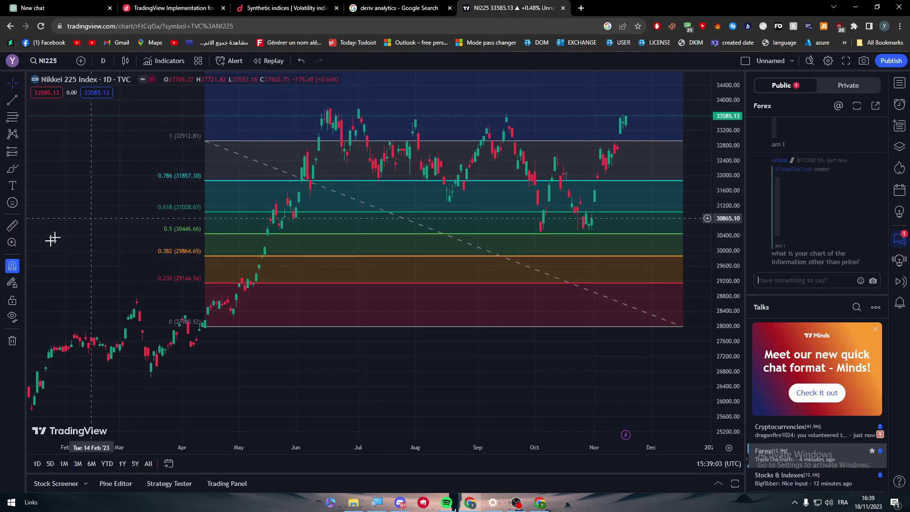
pyautogui.click(21, 202)
pyautogui.click(143, 249)
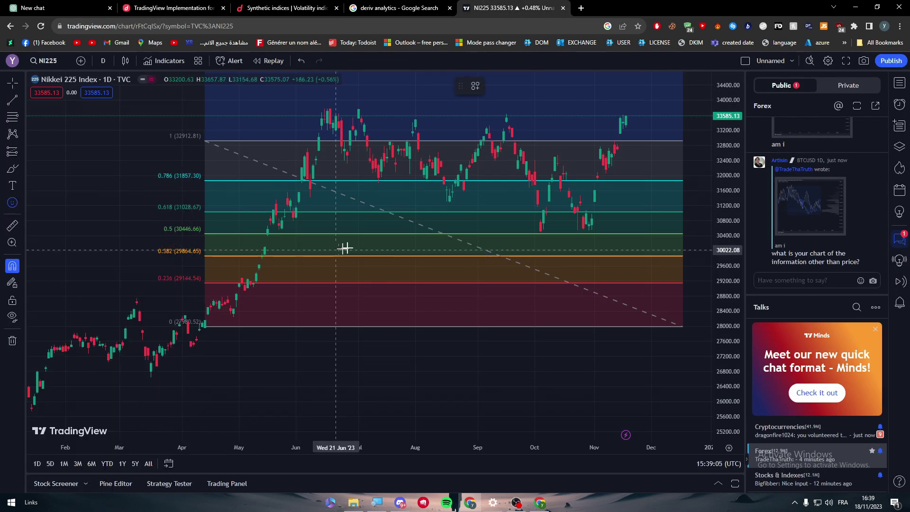
pyautogui.hscroll(-5, 417, 280)
pyautogui.click(398, 280)
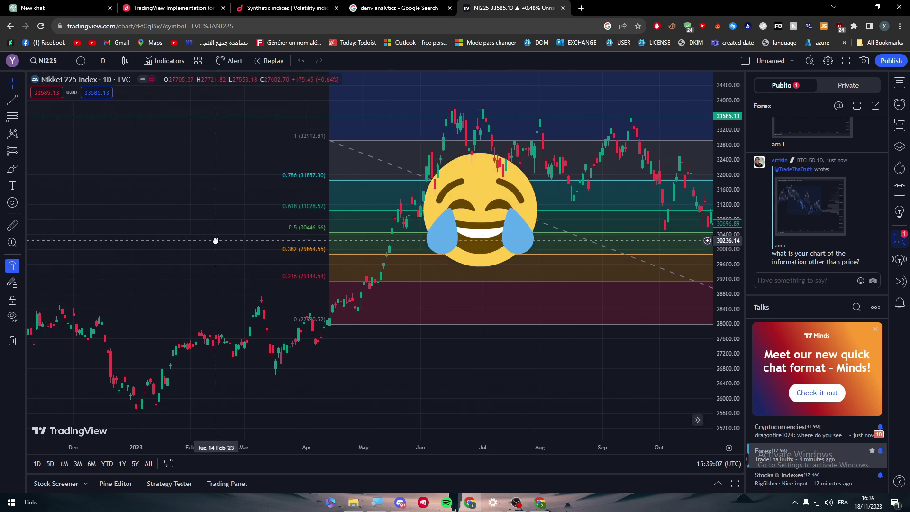
pyautogui.click(494, 212)
pyautogui.moveTo(494, 212); pyautogui.dragTo(215, 198)
pyautogui.click(248, 266)
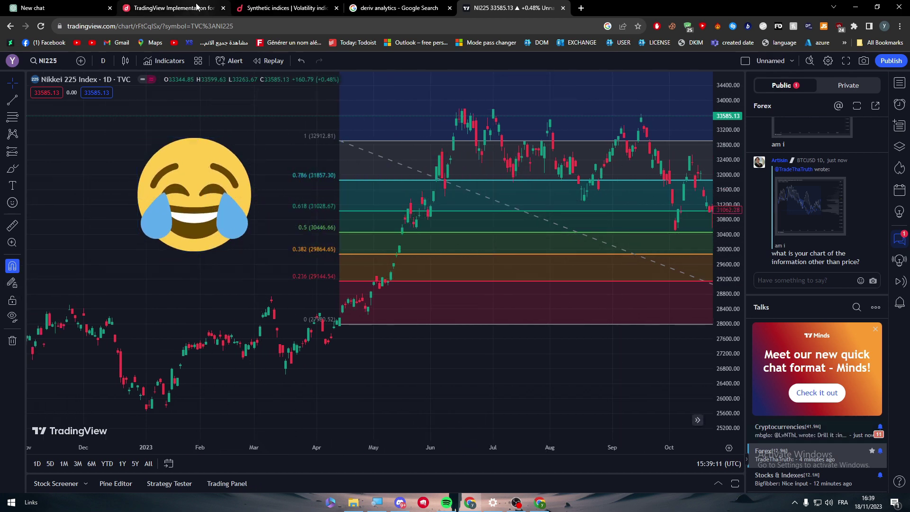
pyautogui.click(175, 8)
pyautogui.click(401, 243)
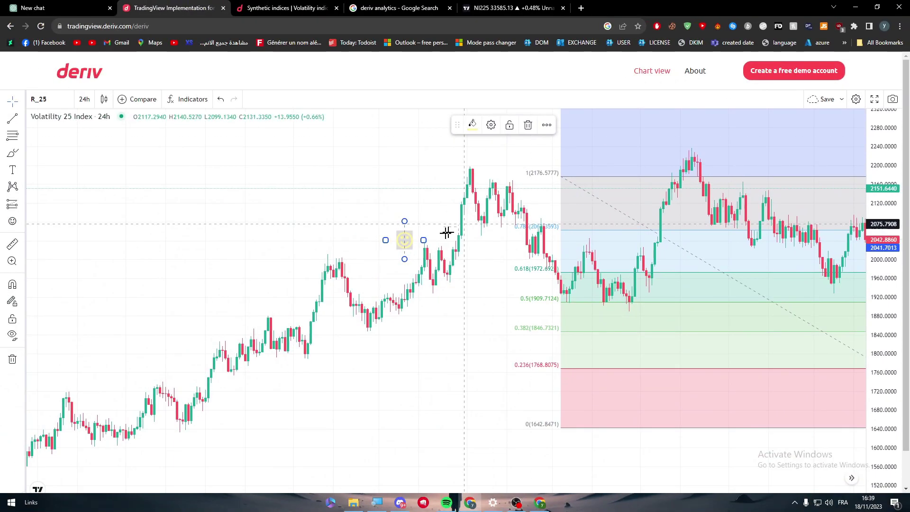
# Step: Check the smiley sticker's Visibility settings, close without changes, and rotate it slightly
pyautogui.click(491, 128)
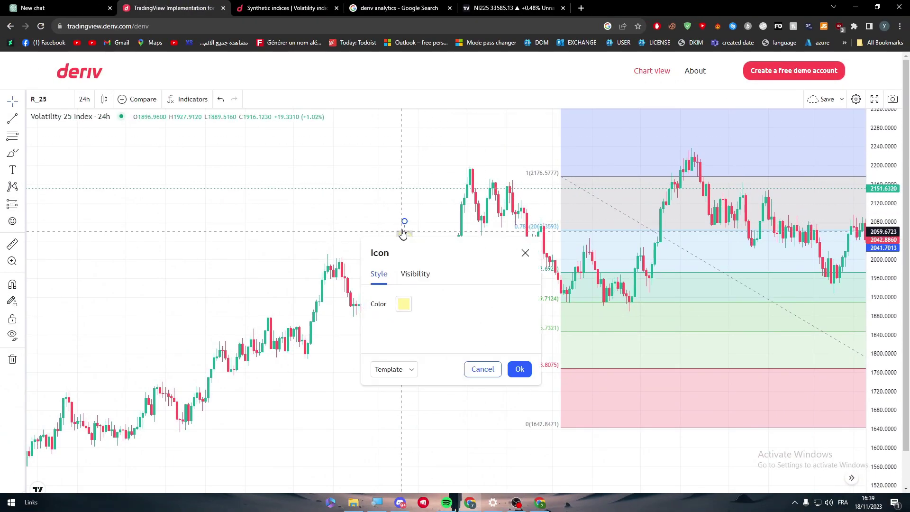
pyautogui.click(420, 273)
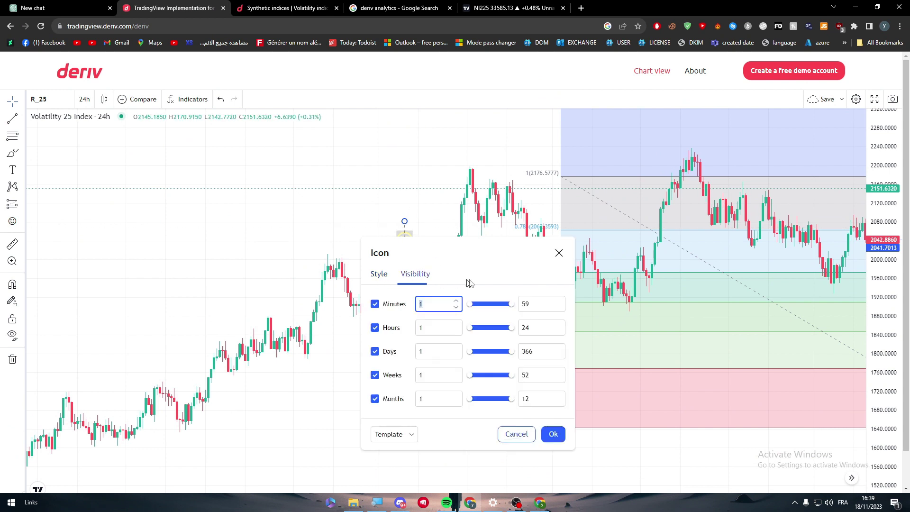
pyautogui.click(559, 254)
pyautogui.moveTo(406, 260); pyautogui.dragTo(410, 305)
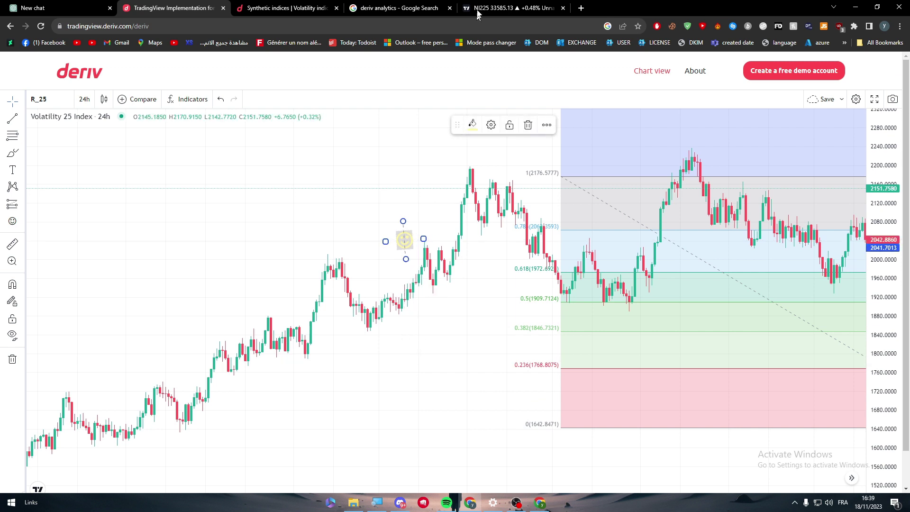
# Step: After visiting the Nikkei tab, zoom the Volatility 25 chart in on the Fibonacci retracement
pyautogui.click(505, 7)
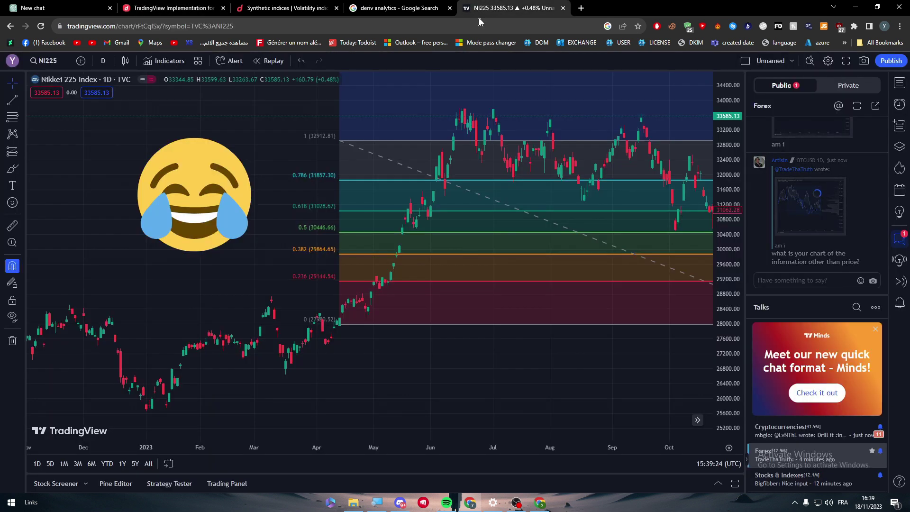
pyautogui.click(192, 6)
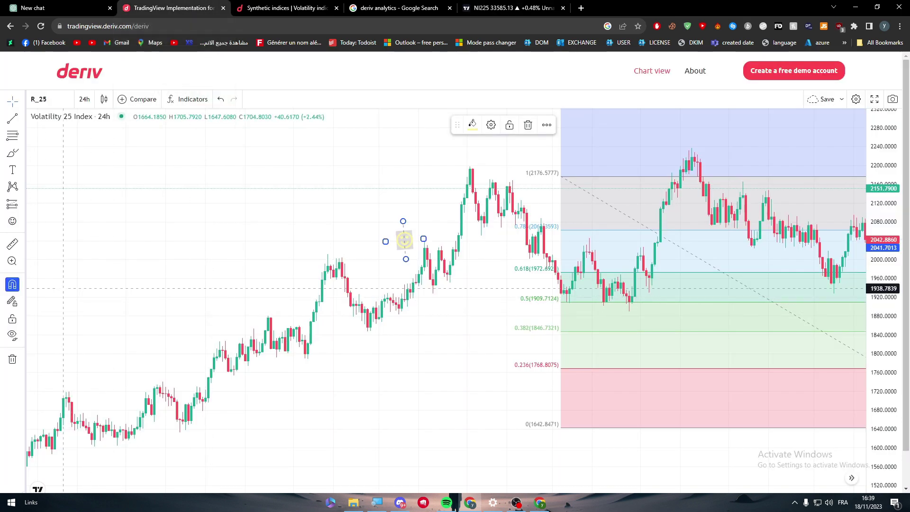
pyautogui.moveTo(81, 273); pyautogui.dragTo(273, 233)
pyautogui.scroll(3, 218, 298)
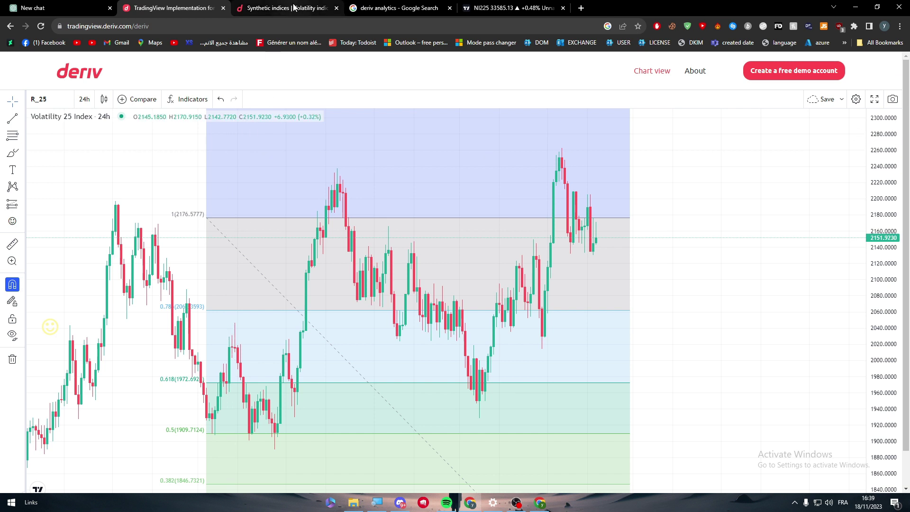
# Step: Start bar replay on the Nikkei 225 chart from around November 2022
pyautogui.click(509, 7)
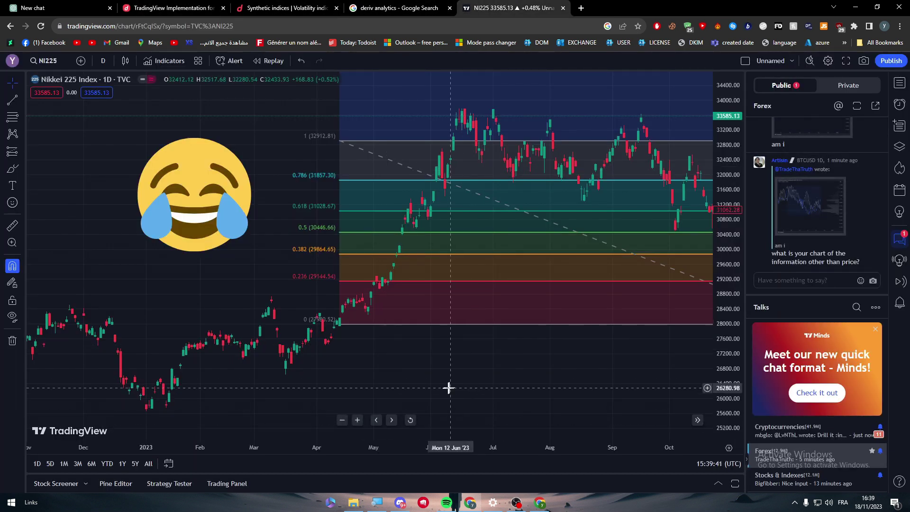
pyautogui.moveTo(436, 391); pyautogui.dragTo(322, 284)
pyautogui.moveTo(310, 168); pyautogui.dragTo(321, 173)
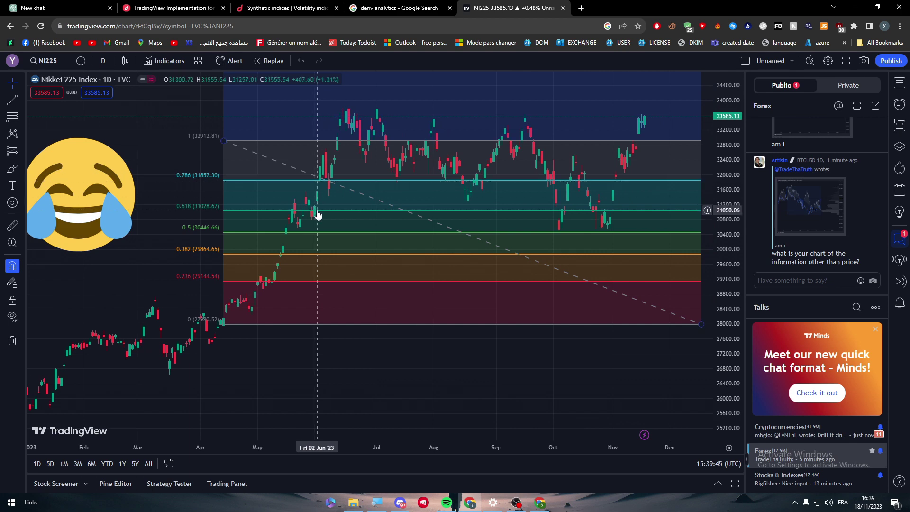
pyautogui.click(270, 61)
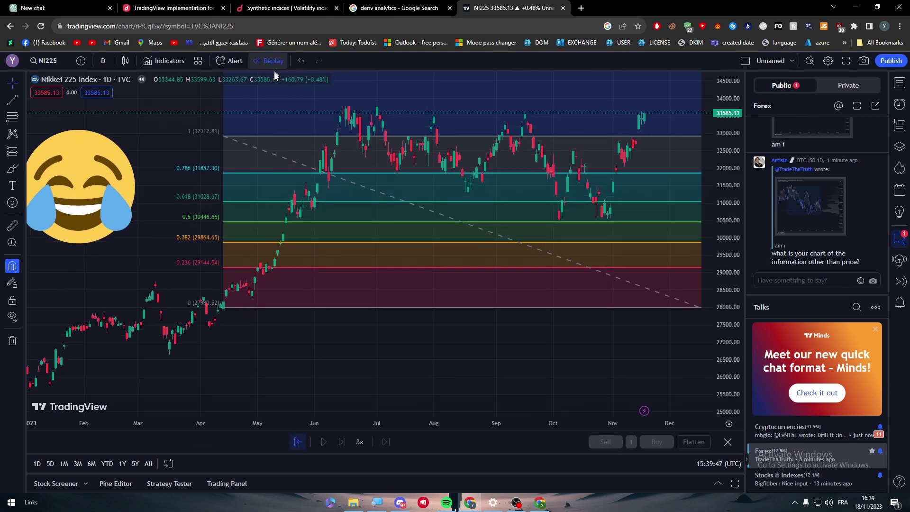
pyautogui.click(127, 298)
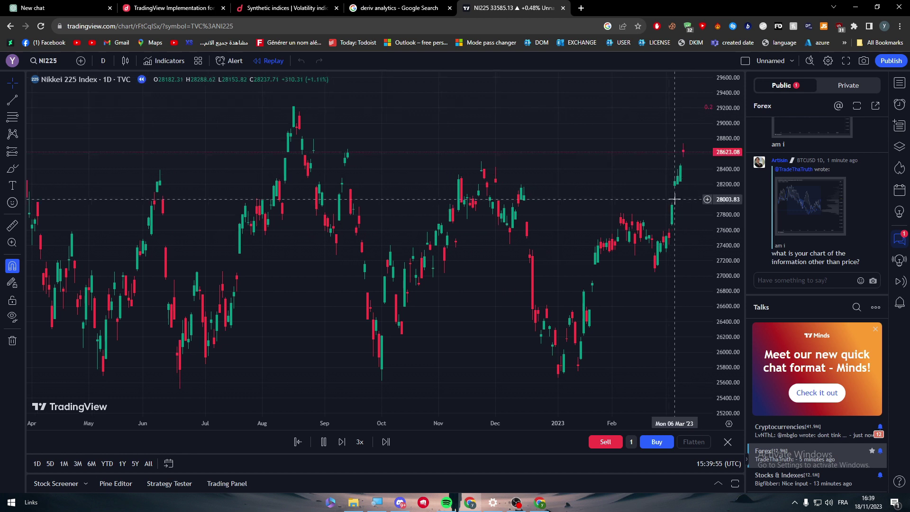
# Step: Drag the replaying chart left until the Fibonacci retracement box and laughing emoji are visible
pyautogui.moveTo(682, 200); pyautogui.dragTo(500, 220)
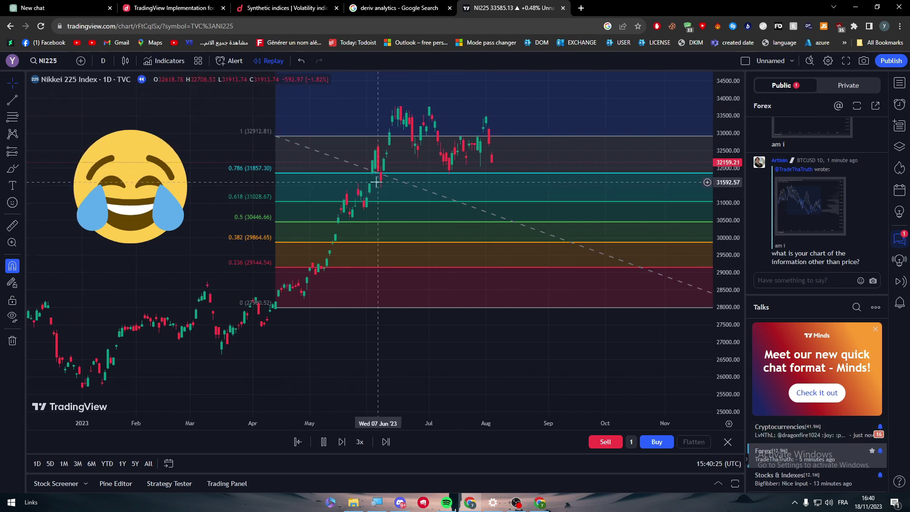
pyautogui.press('6')
pyautogui.press('Escape')
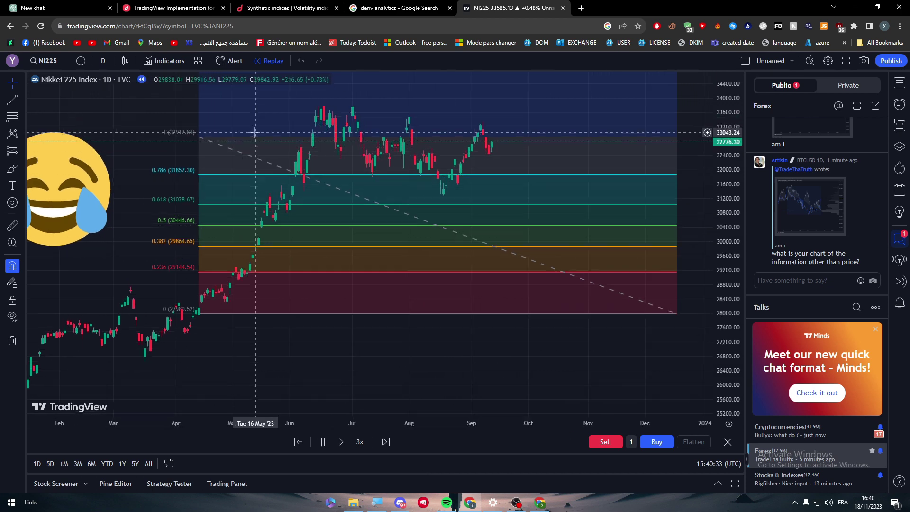
# Step: Jump the replay to real time, then restart it from 14 Nov '23
pyautogui.click(15, 172)
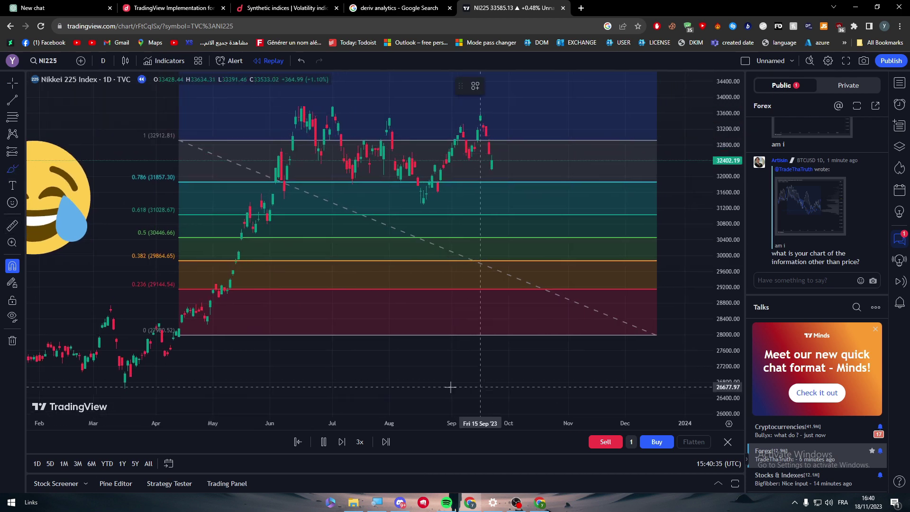
pyautogui.click(386, 441)
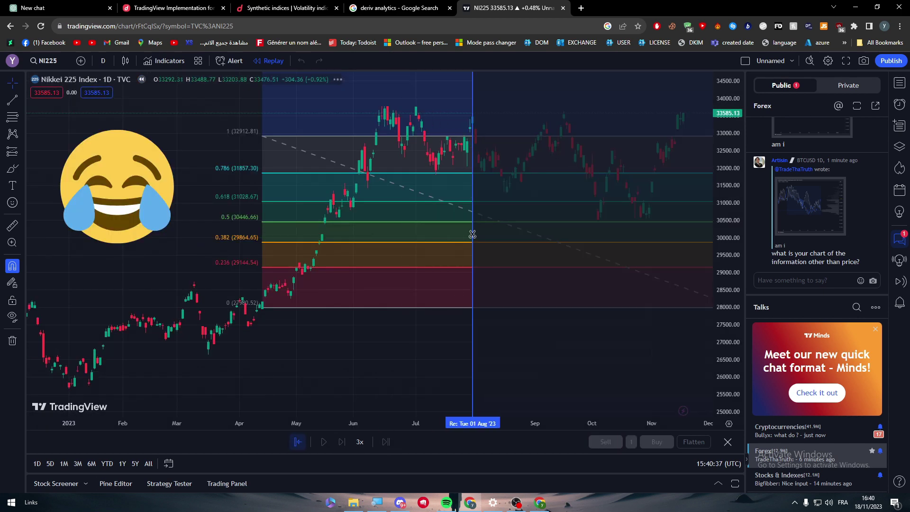
pyautogui.click(674, 306)
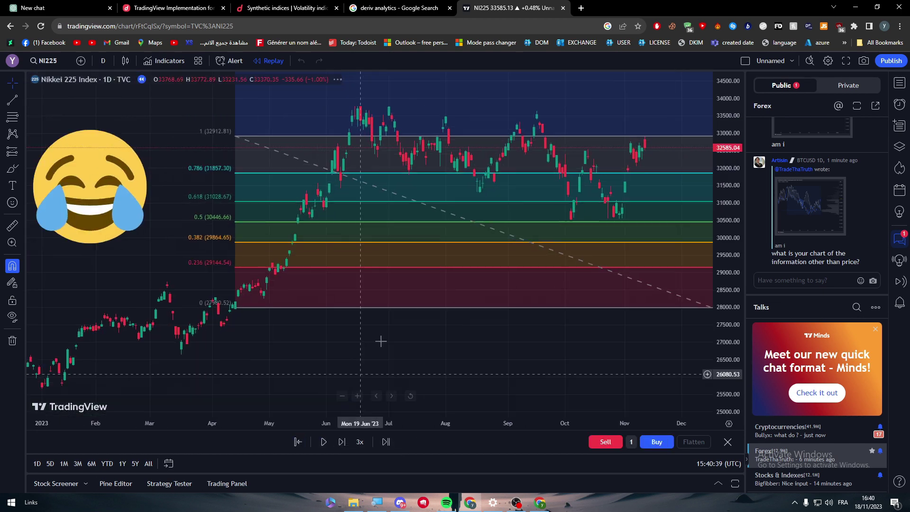
# Step: Draw a teal freehand brush loop below the Fibonacci levels
pyautogui.click(12, 168)
pyautogui.moveTo(429, 330)
pyautogui.mouseDown()
pyautogui.moveTo(408, 365)
pyautogui.moveTo(565, 363)
pyautogui.mouseUp()
pyautogui.write('1')
pyautogui.press('Escape')
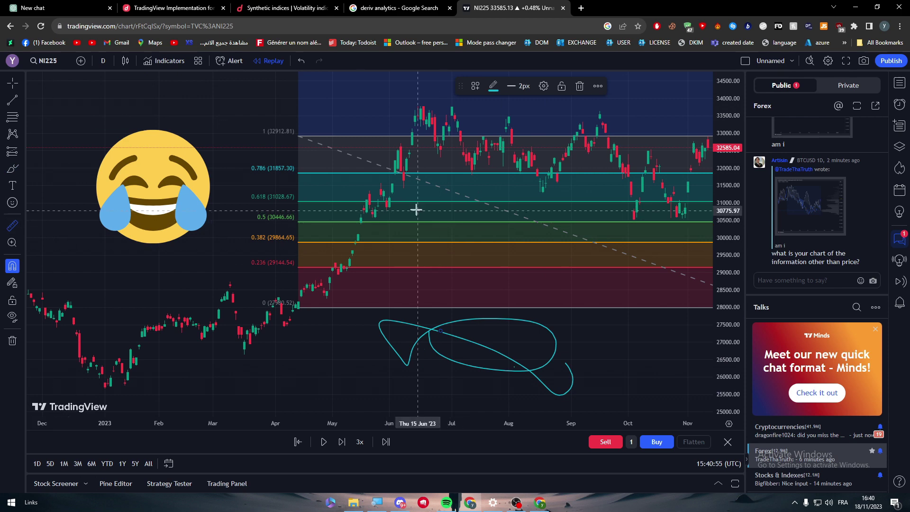
# Step: Take a first price-range measurement back to 16 Dec '22 and delete the laughing emoji
pyautogui.moveTo(413, 204); pyautogui.dragTo(398, 270)
pyautogui.moveTo(266, 268)
pyautogui.mouseDown()
pyautogui.moveTo(116, 379)
pyautogui.moveTo(88, 383)
pyautogui.mouseUp()
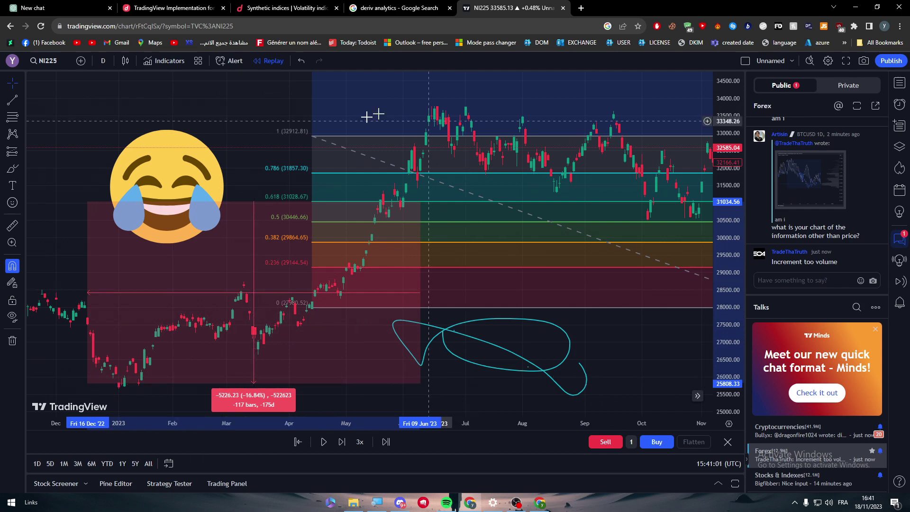
pyautogui.click(201, 178)
pyautogui.moveTo(201, 178); pyautogui.dragTo(203, 143)
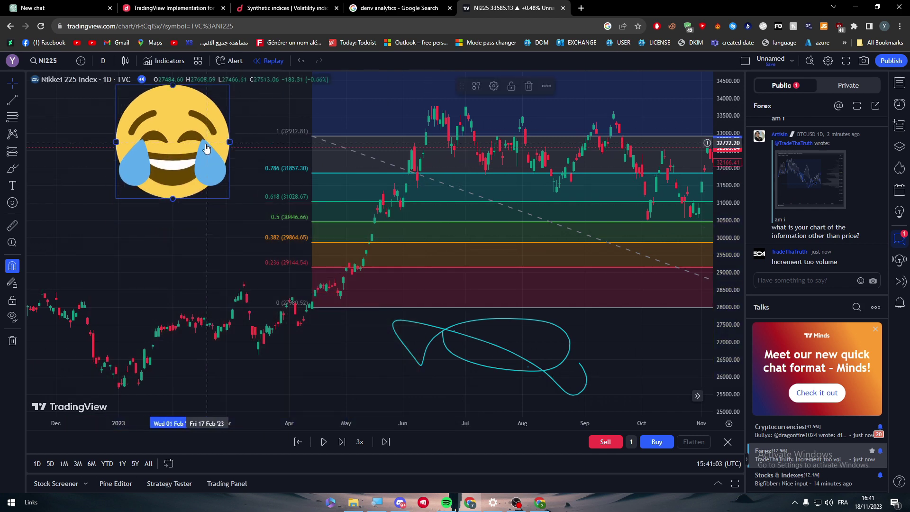
pyautogui.press('Delete')
# Step: Measure the Nikkei decline from 13 Jul to 30 Dec 2022: -4114.92 (-13.72%) over 115 bars
pyautogui.click(12, 225)
pyautogui.click(264, 237)
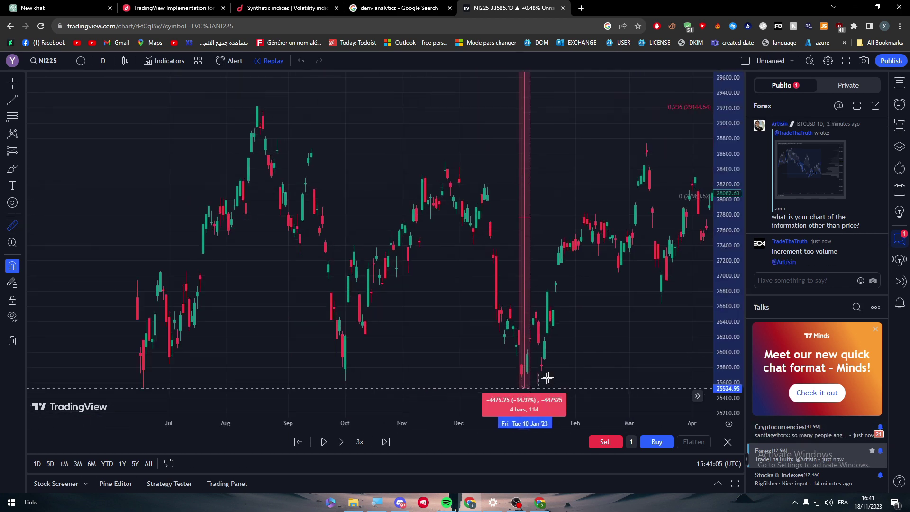
pyautogui.hscroll(-3, 553, 370)
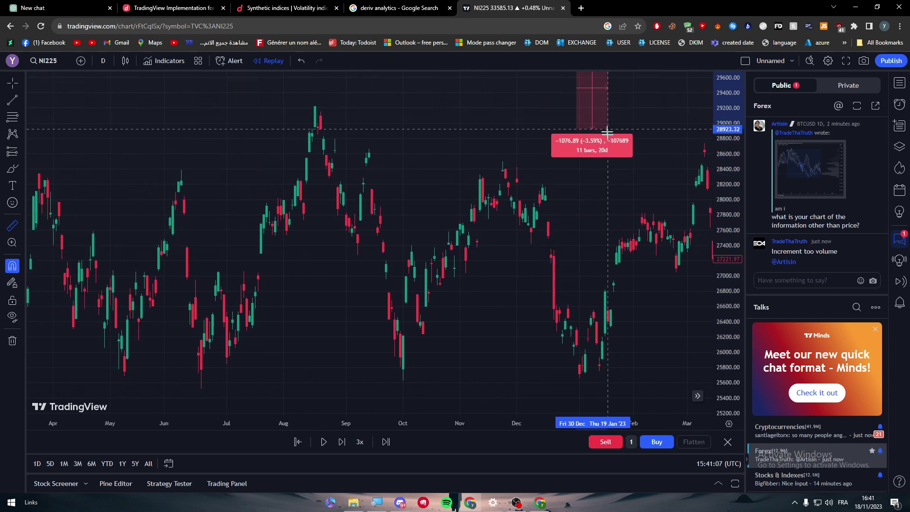
pyautogui.click(253, 365)
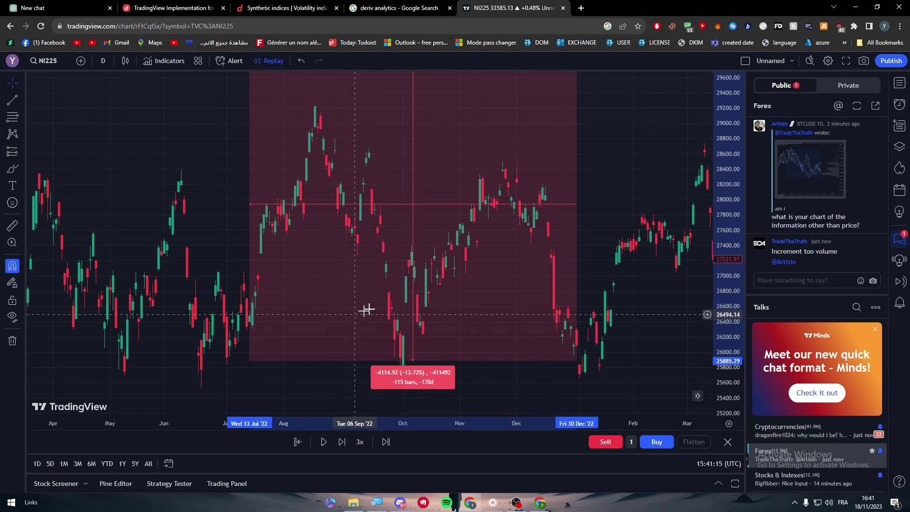
# Step: Add a 'Hello guys' text label at font size 40 on the Nikkei chart and nudge it into place
pyautogui.click(15, 190)
pyautogui.click(587, 152)
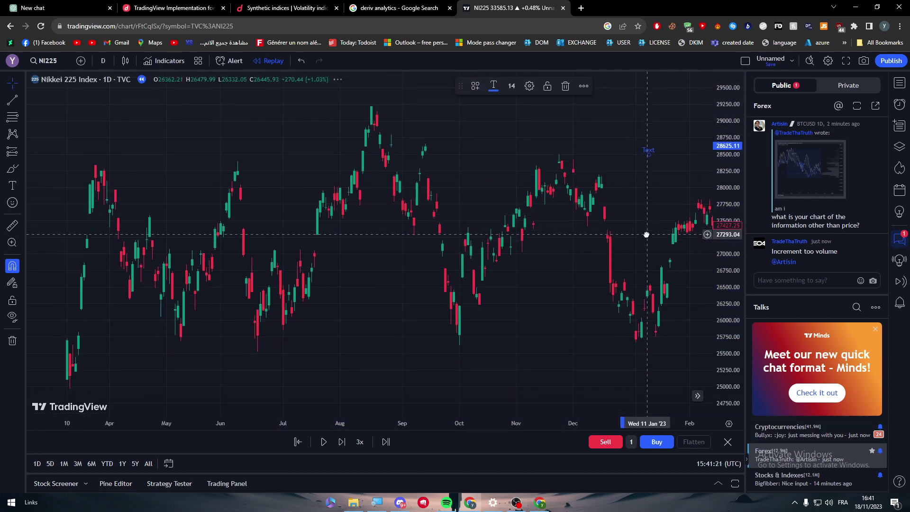
pyautogui.moveTo(647, 235); pyautogui.dragTo(487, 284)
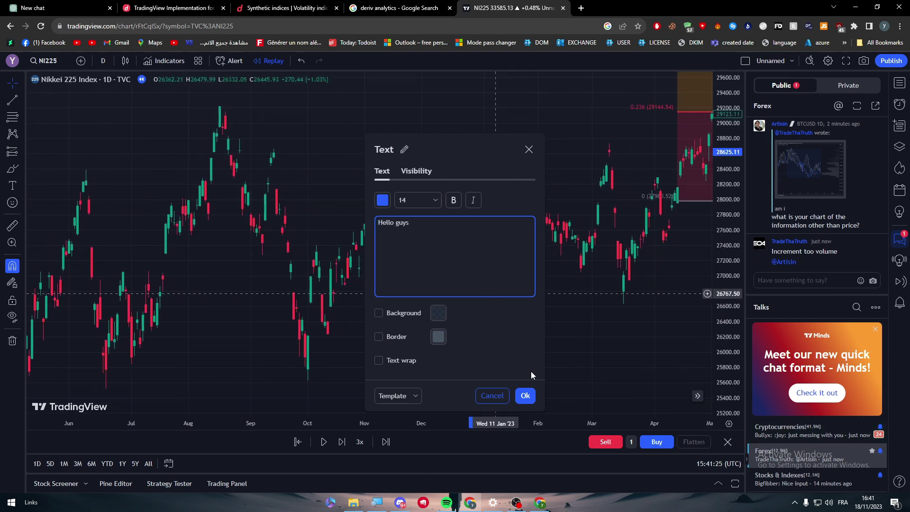
pyautogui.click(417, 199)
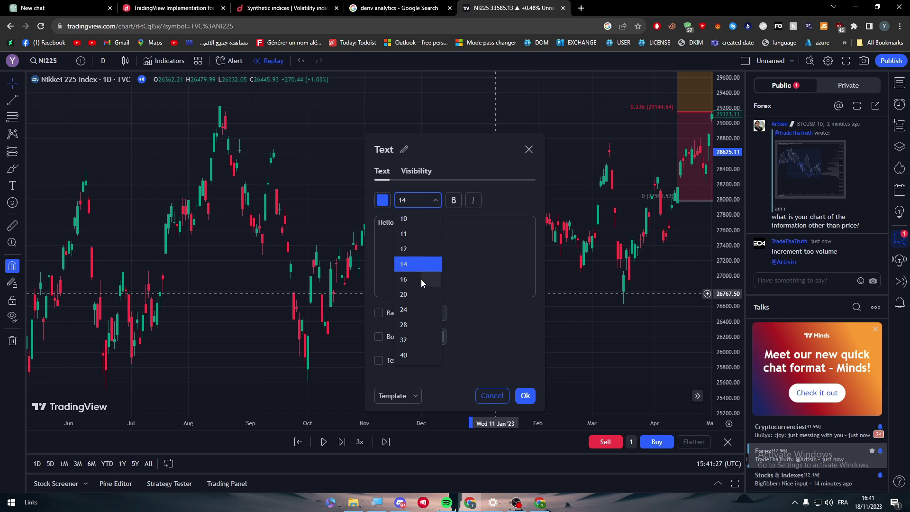
pyautogui.click(405, 355)
pyautogui.click(525, 396)
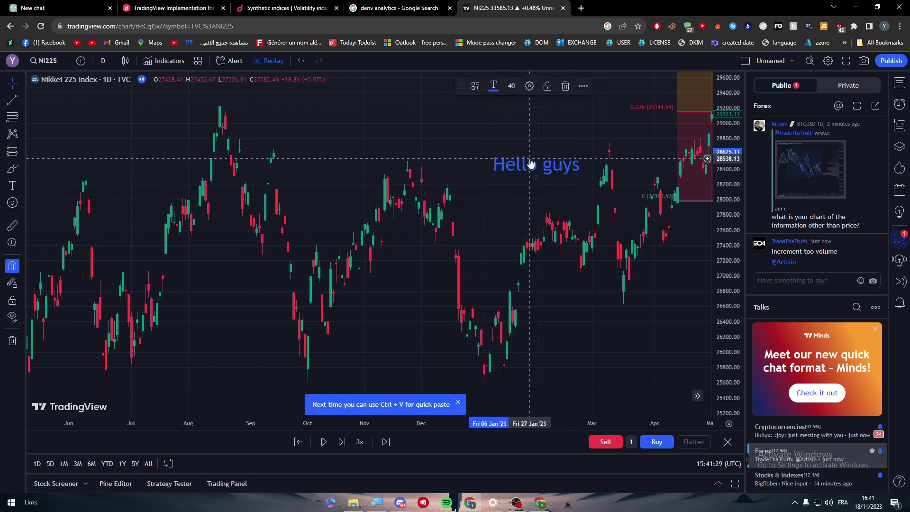
pyautogui.moveTo(530, 164)
pyautogui.mouseDown()
pyautogui.moveTo(460, 162)
pyautogui.moveTo(524, 161)
pyautogui.mouseUp()
pyautogui.click(173, 8)
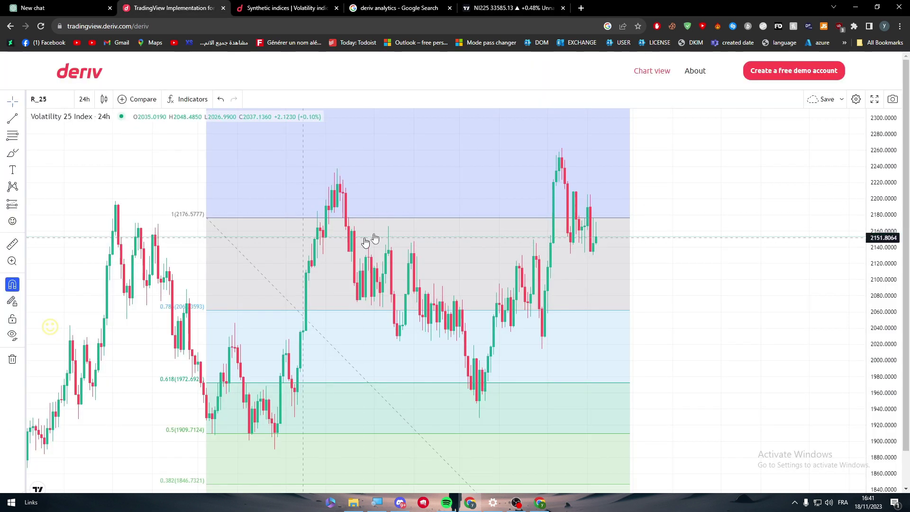
pyautogui.click(12, 187)
pyautogui.click(197, 172)
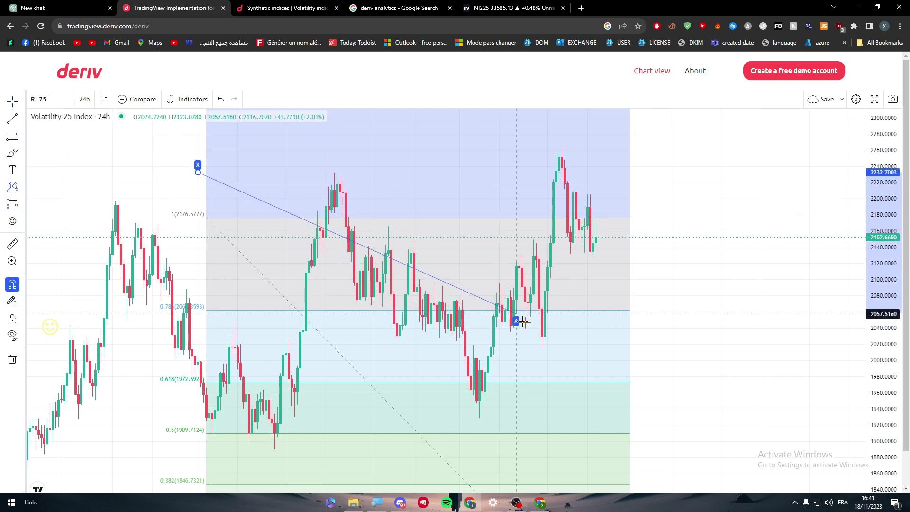
pyautogui.click(622, 378)
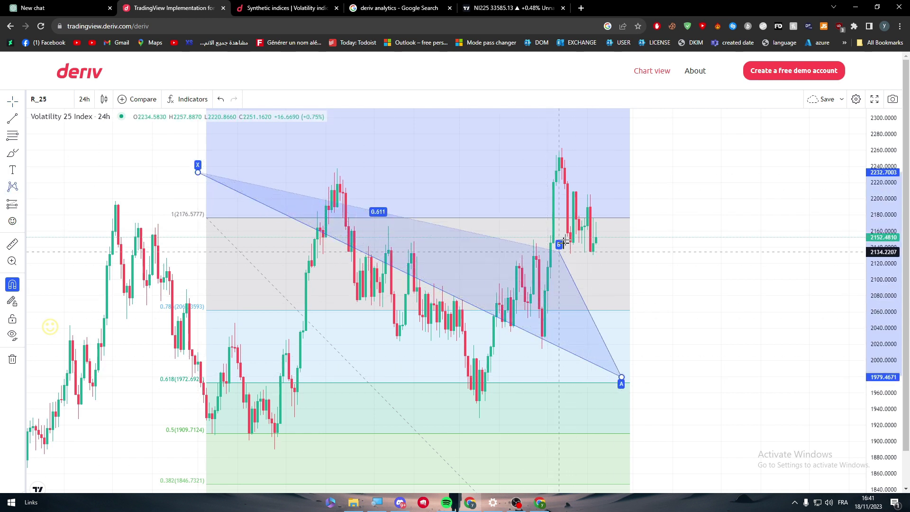
pyautogui.click(612, 142)
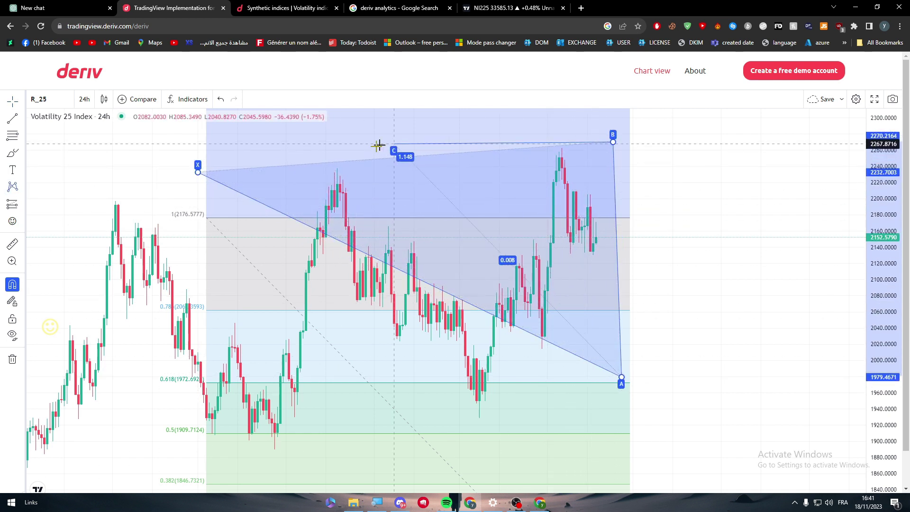
pyautogui.click(363, 160)
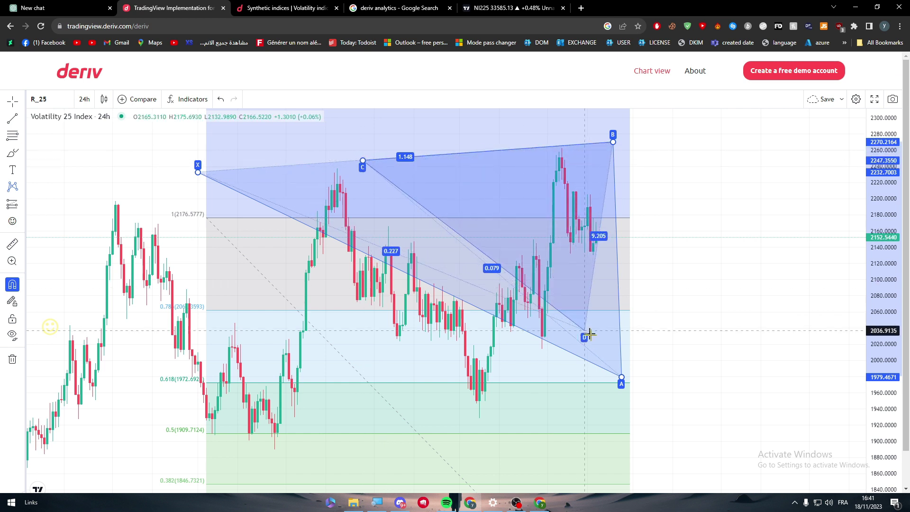
pyautogui.press('Escape')
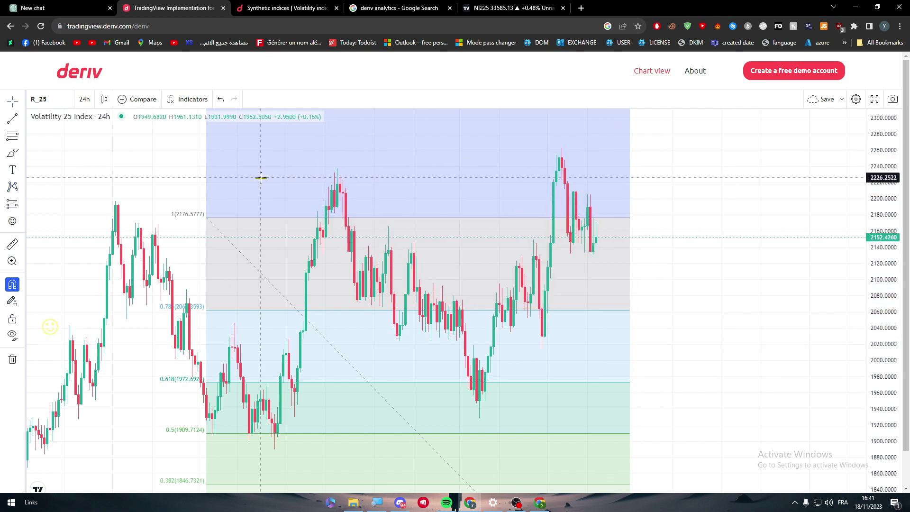
pyautogui.moveTo(267, 185); pyautogui.dragTo(413, 189)
pyautogui.moveTo(764, 302); pyautogui.dragTo(591, 300)
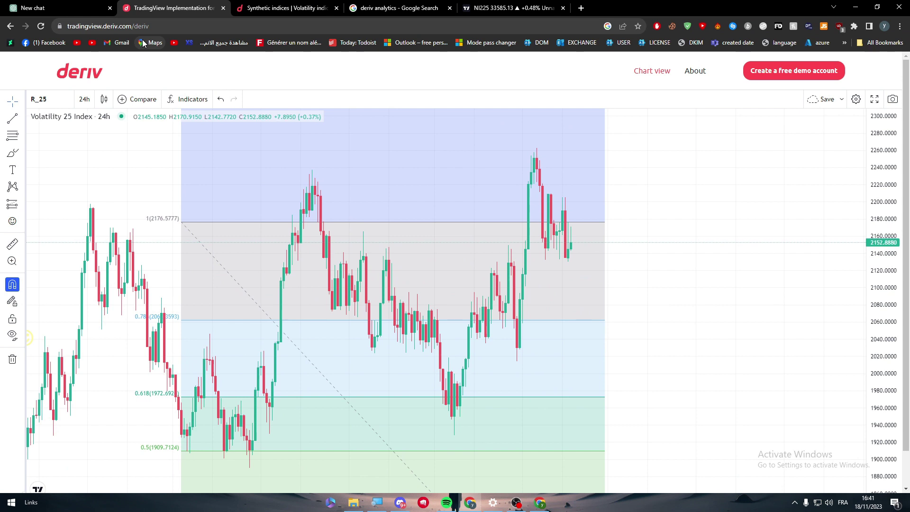
pyautogui.press('8')
pyautogui.press('Escape')
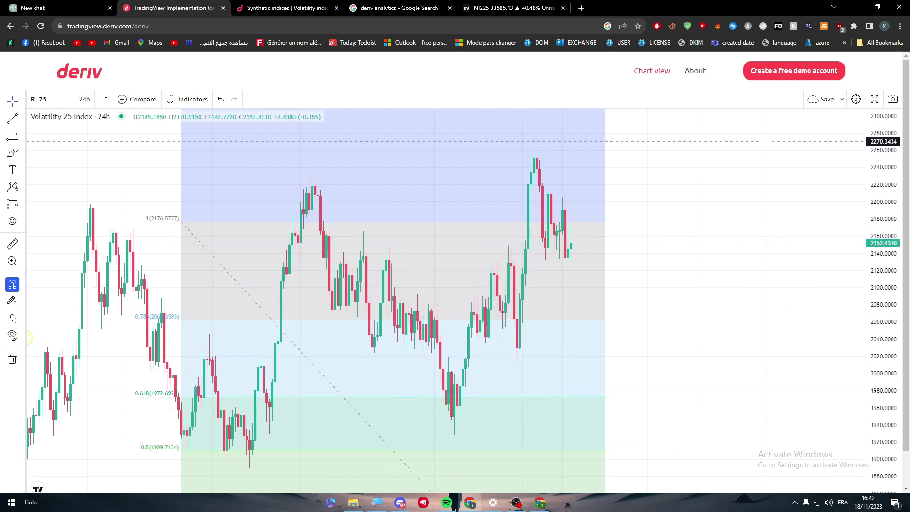
# Step: Shift the Volatility 25 candles left to open space on the right, dismissing the symbol search
pyautogui.moveTo(782, 135); pyautogui.dragTo(664, 135)
pyautogui.write("'")
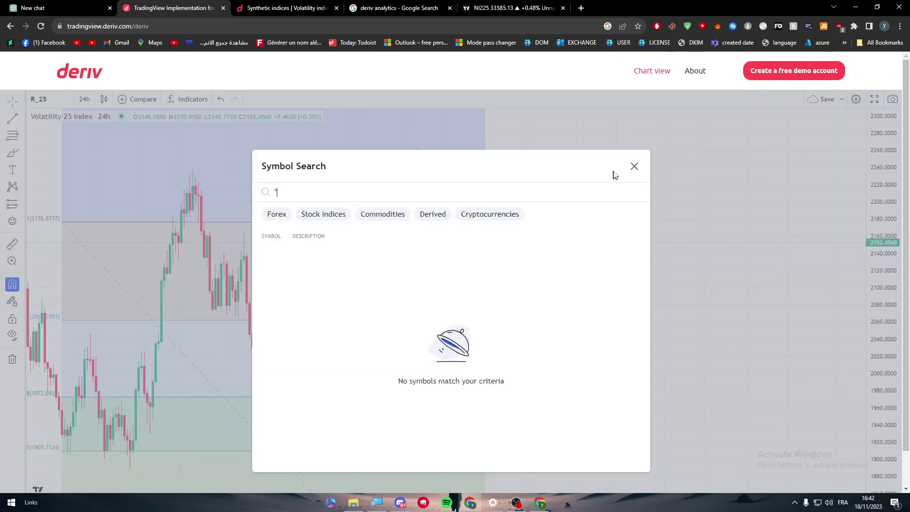
pyautogui.click(632, 169)
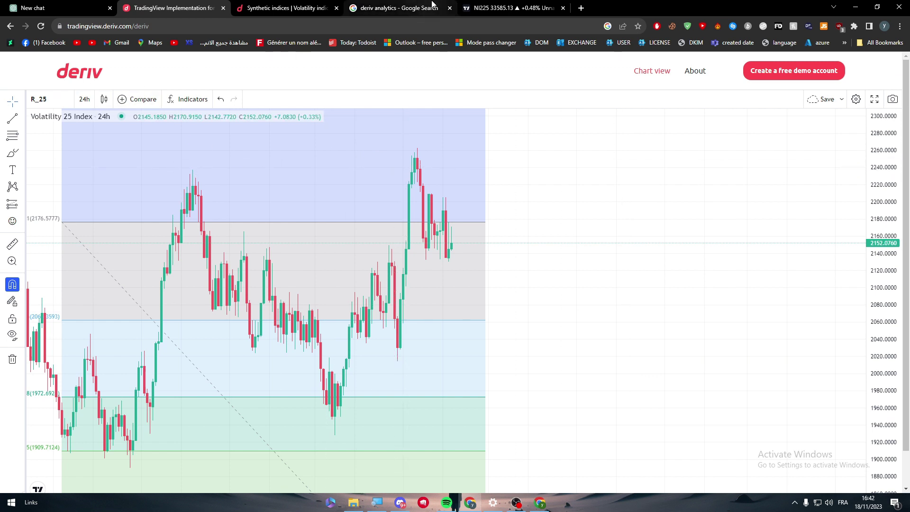
# Step: Flip between the Nikkei 225 and Deriv chart tabs, ending on the Deriv Volatility 25 chart
pyautogui.click(464, 6)
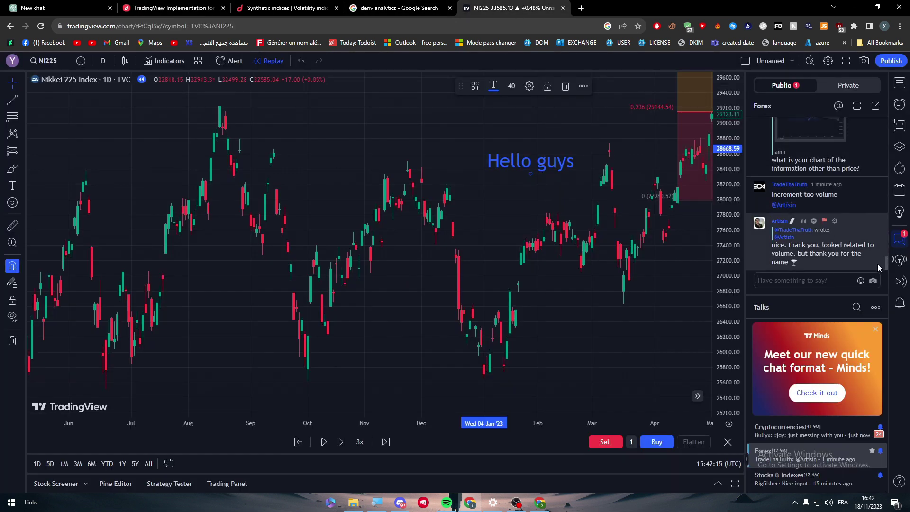
pyautogui.moveTo(885, 263); pyautogui.dragTo(882, 156)
pyautogui.scroll(-10, 880, 155)
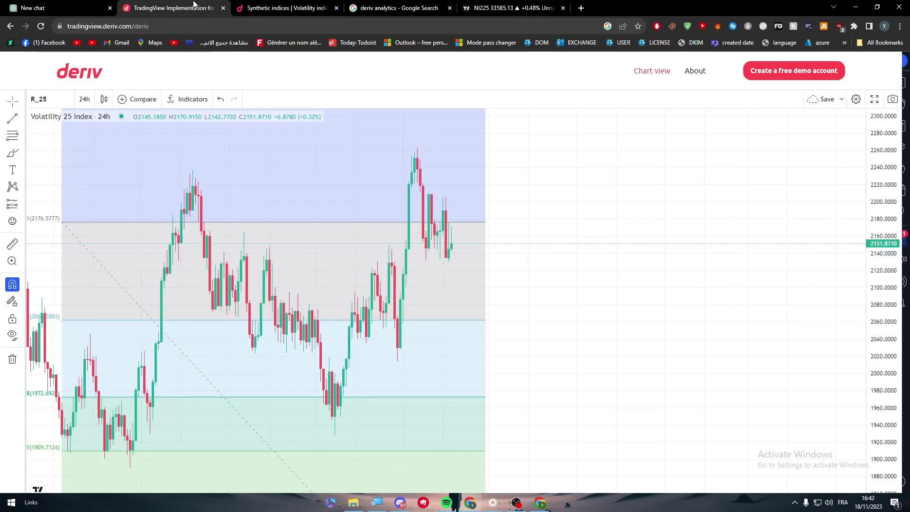
pyautogui.click(175, 8)
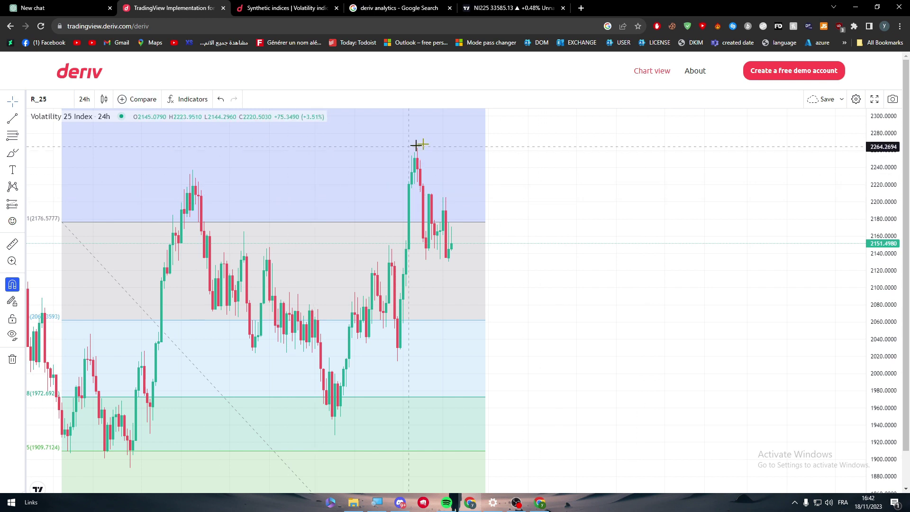
pyautogui.click(312, 4)
pyautogui.click(512, 8)
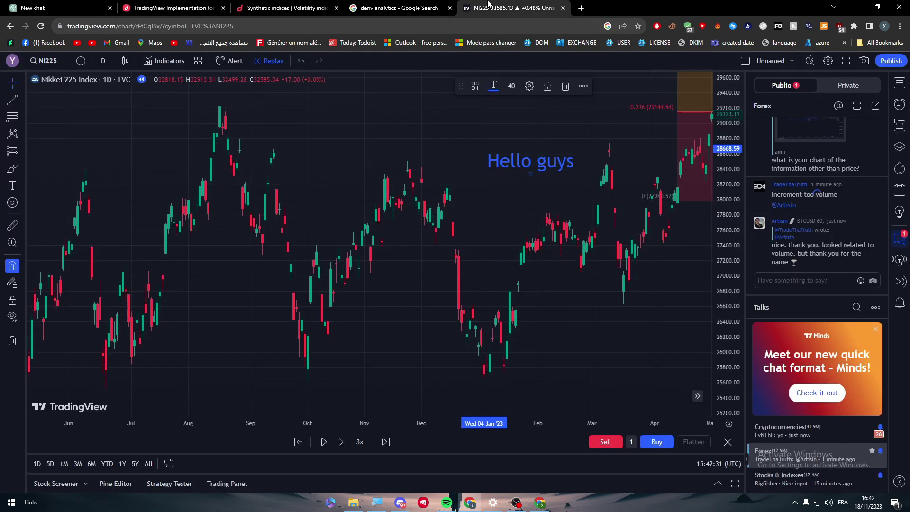
pyautogui.click(199, 8)
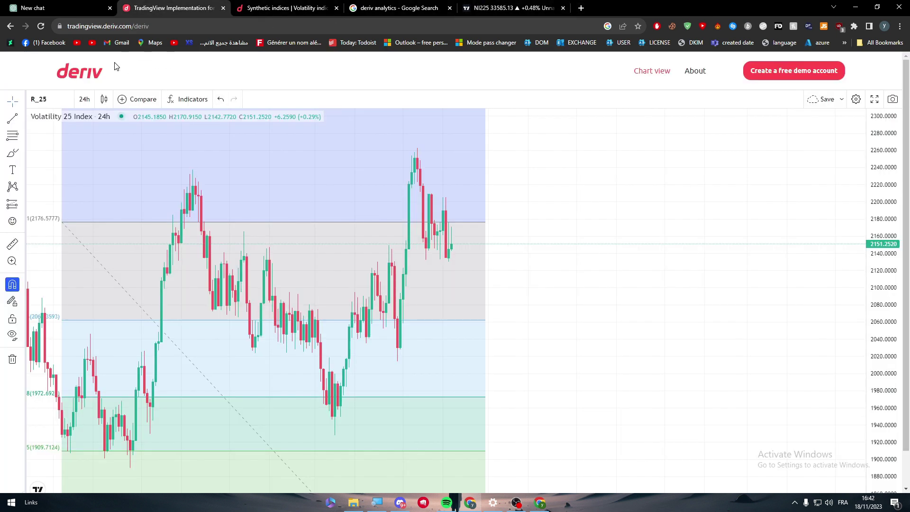